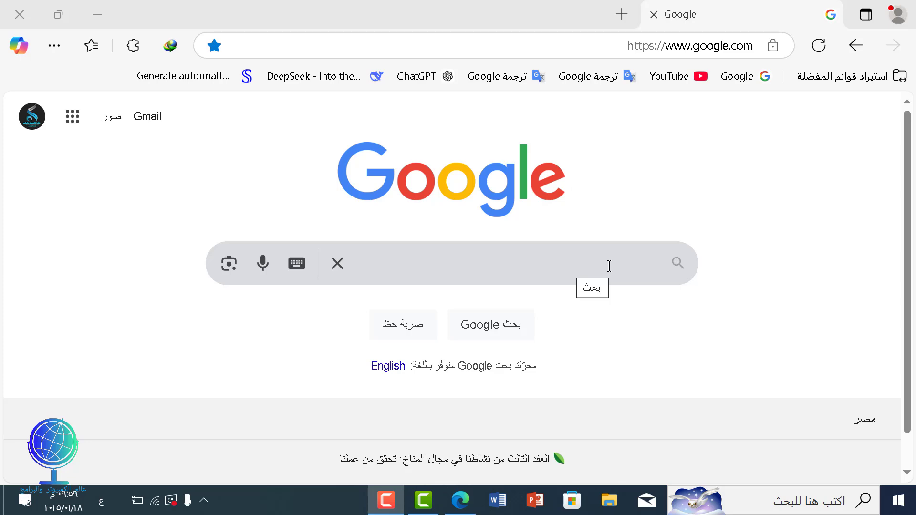
- Search Google for "ويندوز 11" and open Microsoft's Windows 11 download page from the results
right_click(610, 266)
click(576, 281)
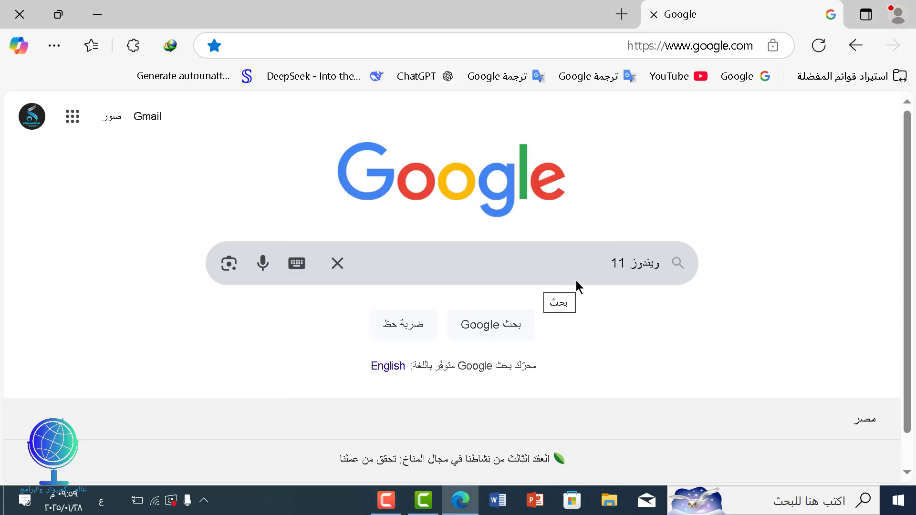
key(Return)
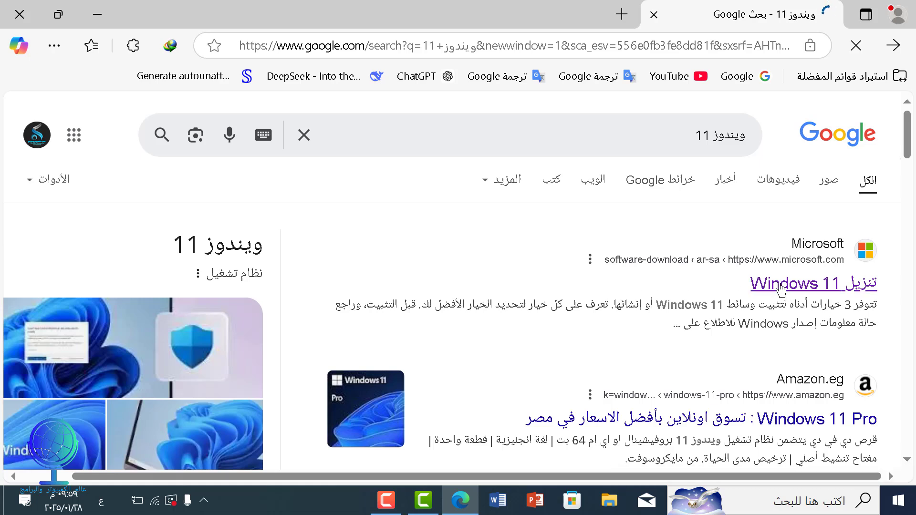
click(761, 282)
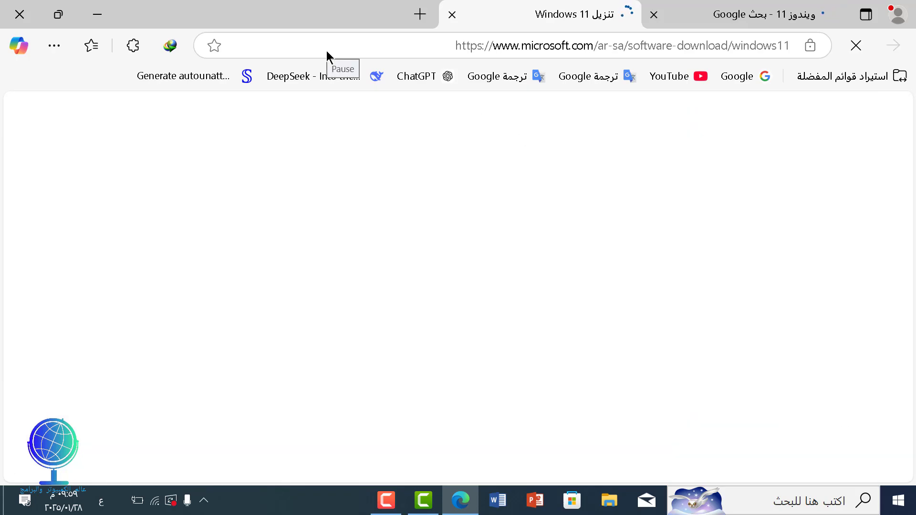
- Choose the Windows 11 multi-edition ISO for x64 devices as the disk image and request its download
scroll(504, 246, down, 12)
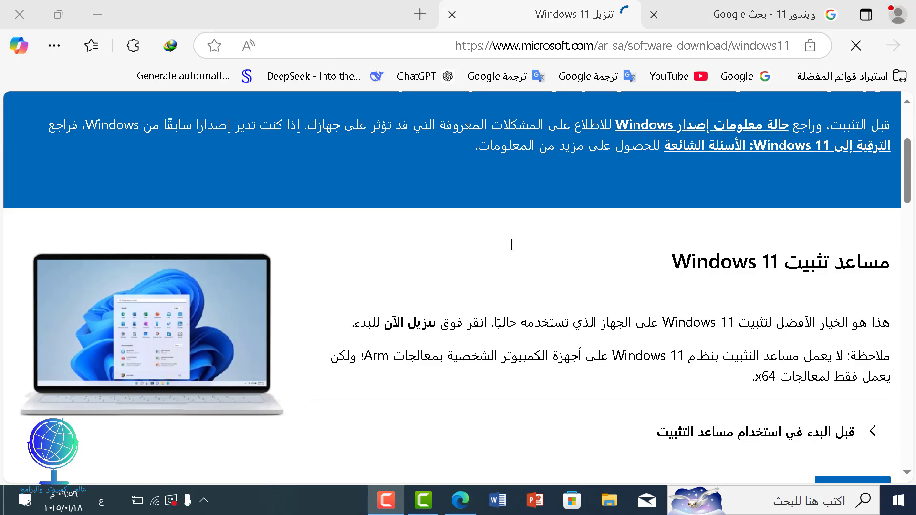
scroll(512, 246, down, 6)
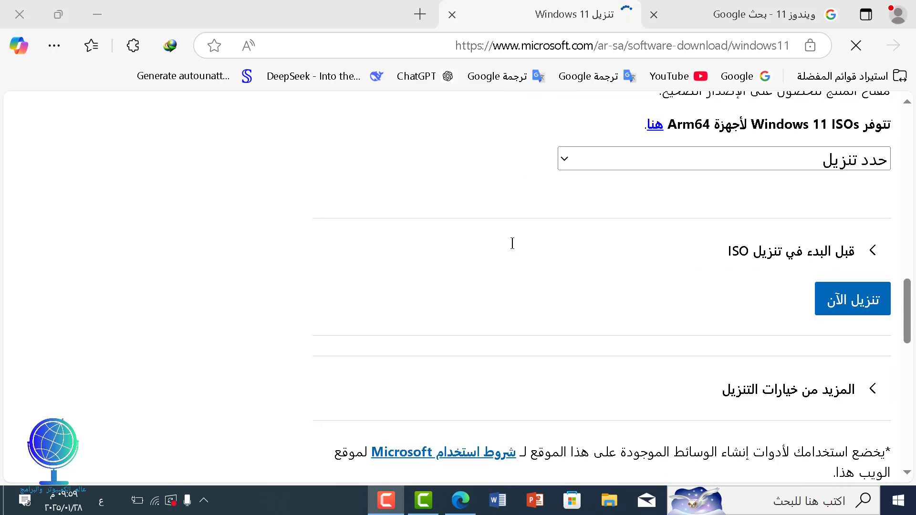
scroll(512, 243, up, 2)
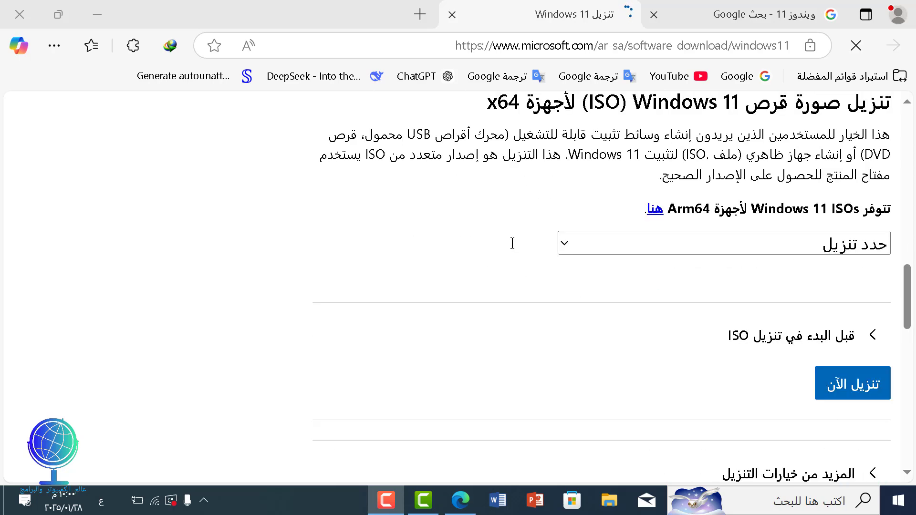
click(564, 248)
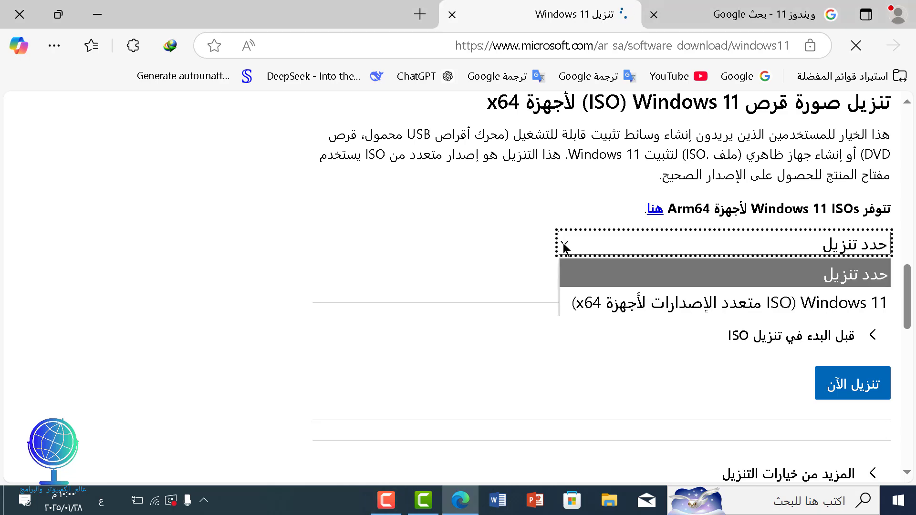
click(608, 301)
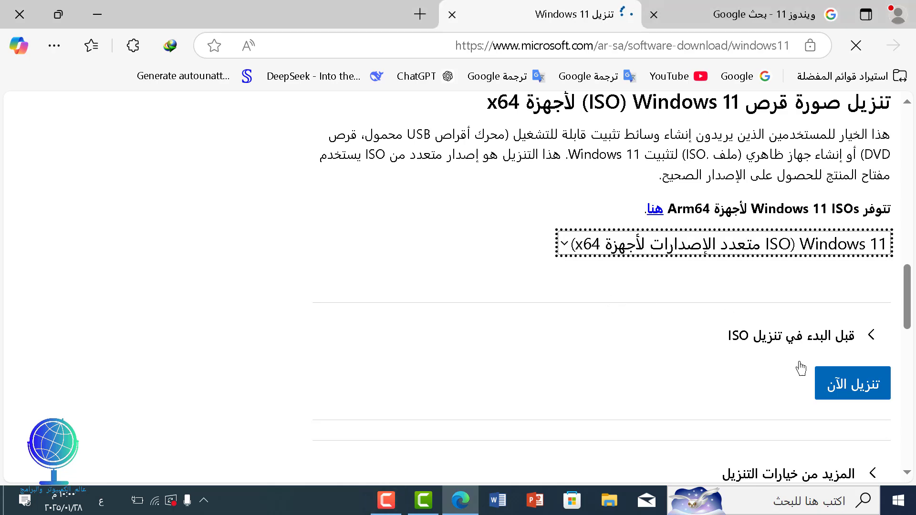
click(846, 384)
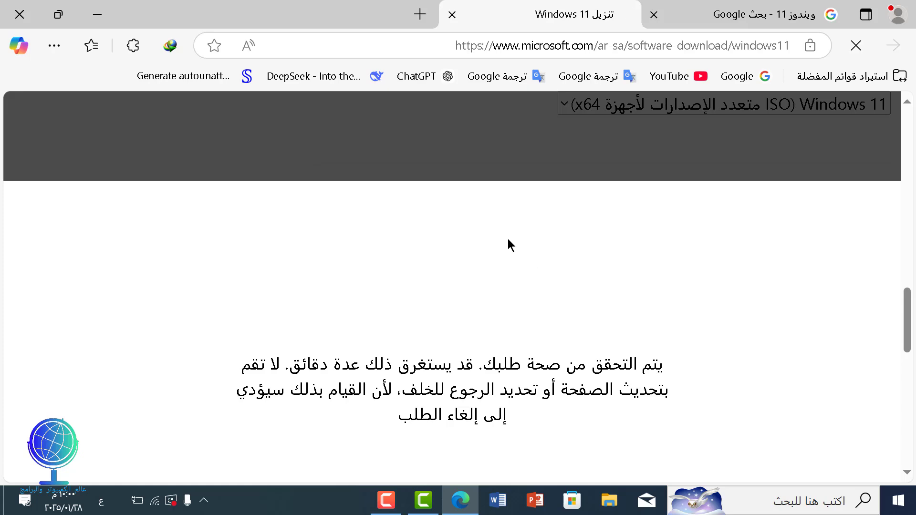
- Set the product language to Arabic (العربية) and confirm the choice
scroll(478, 222, down, 3)
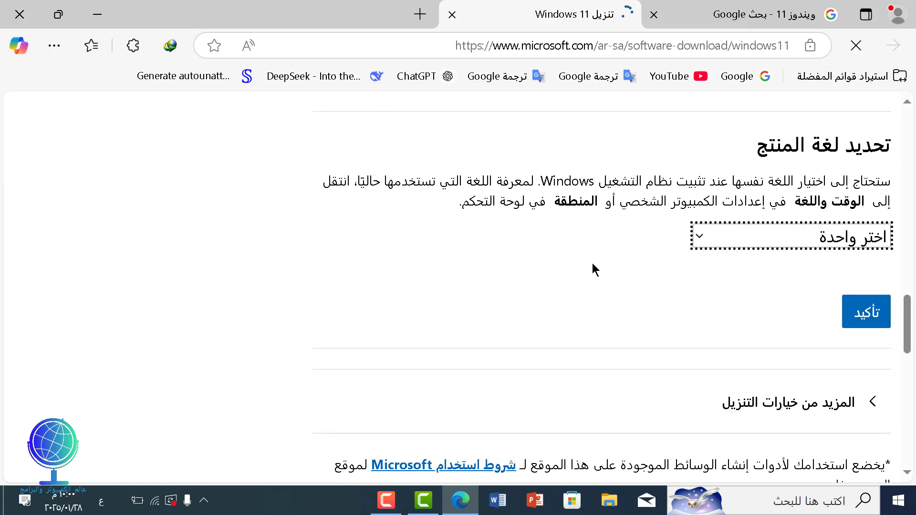
click(698, 238)
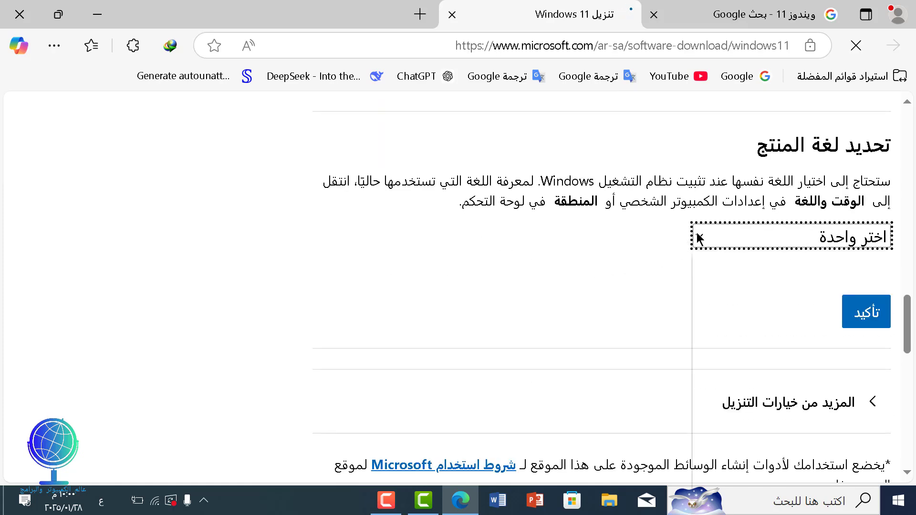
click(699, 238)
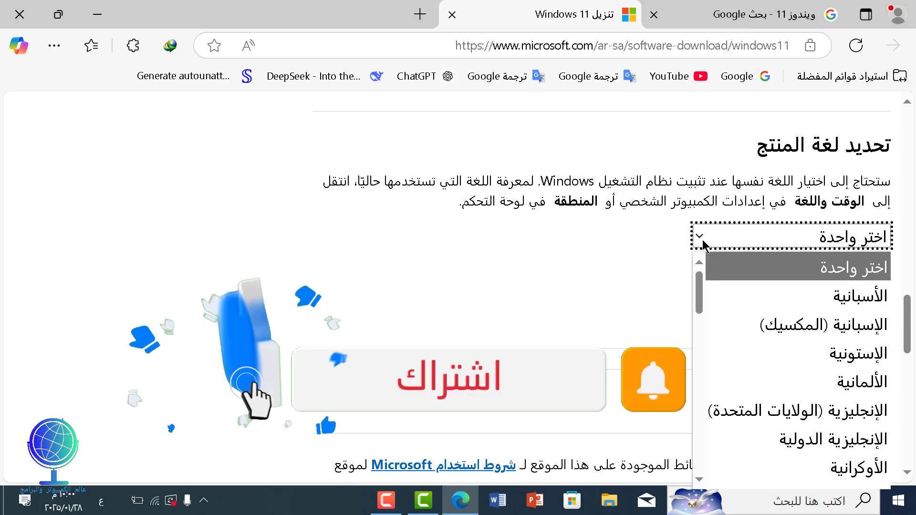
scroll(726, 335, down, 7)
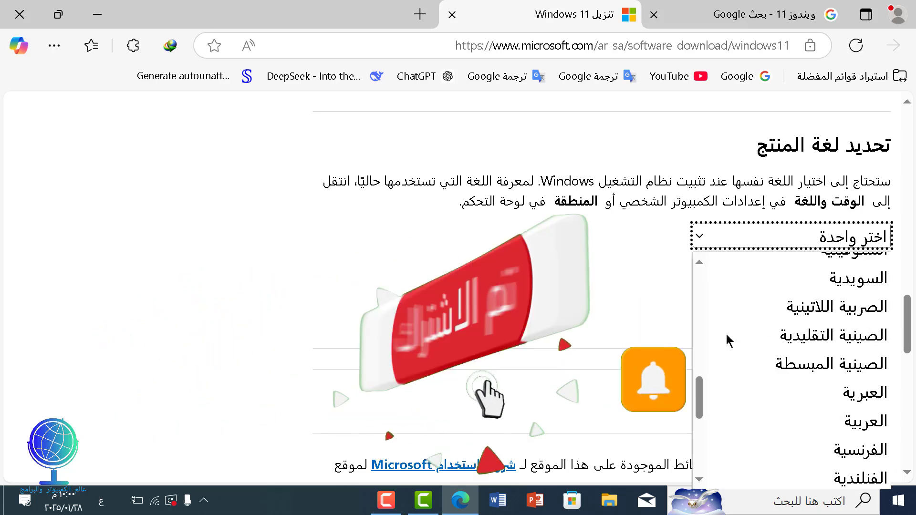
scroll(726, 334, down, 1)
click(777, 340)
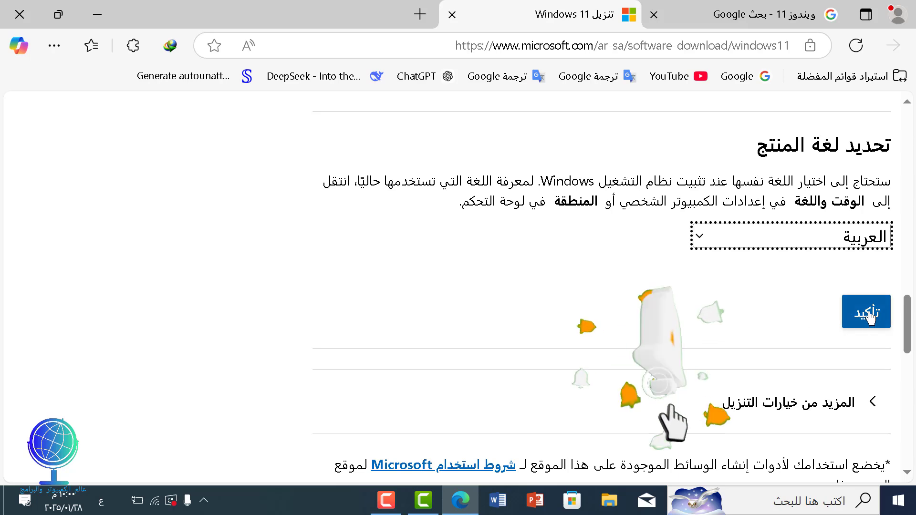
click(869, 316)
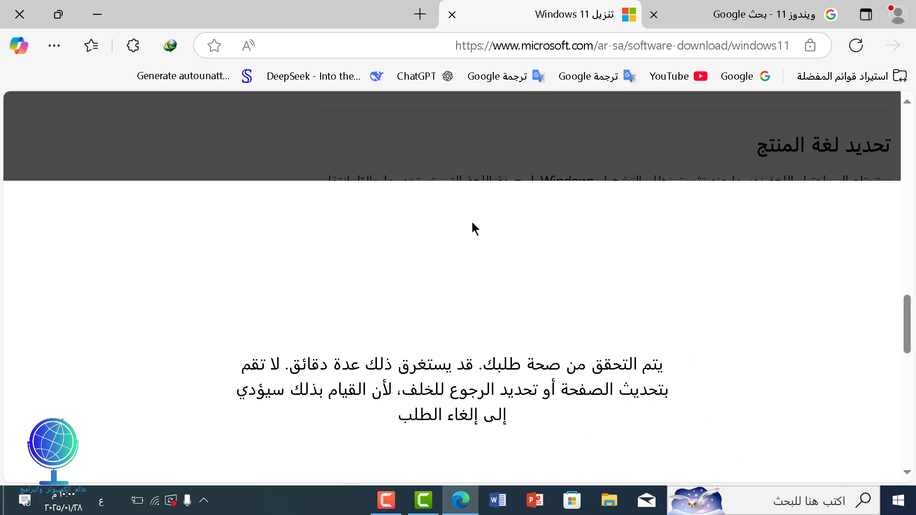
- Start the 64-bit download of Win11_24H2_Arabic_x64.iso in the download manager, closing the browser and dismissing the download progress window
scroll(542, 182, up, 4)
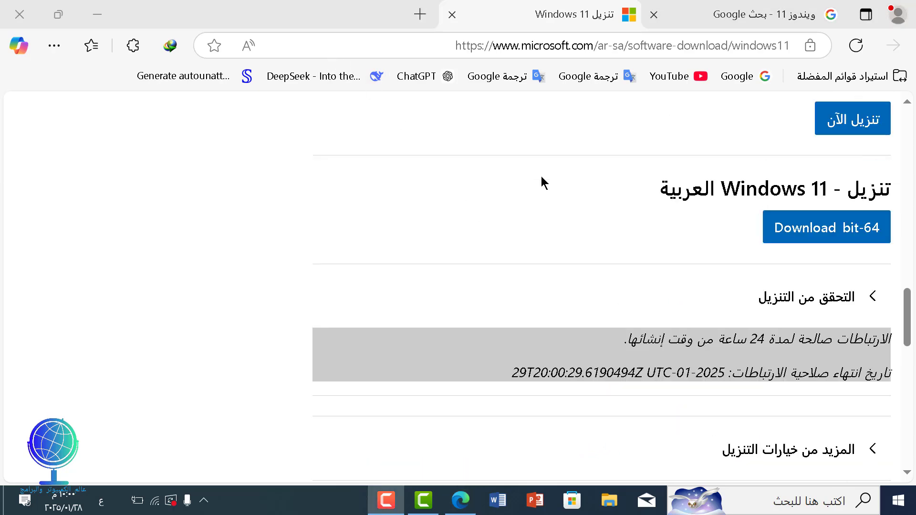
scroll(544, 182, down, 2)
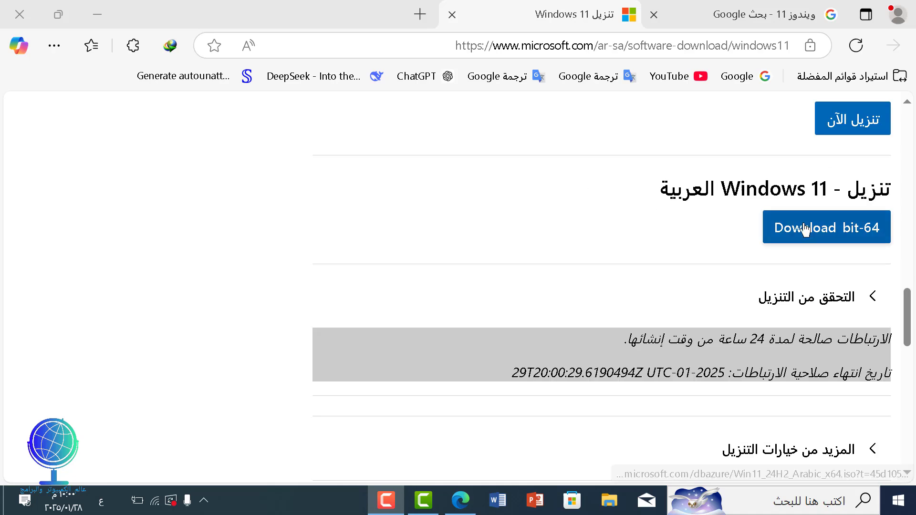
click(832, 238)
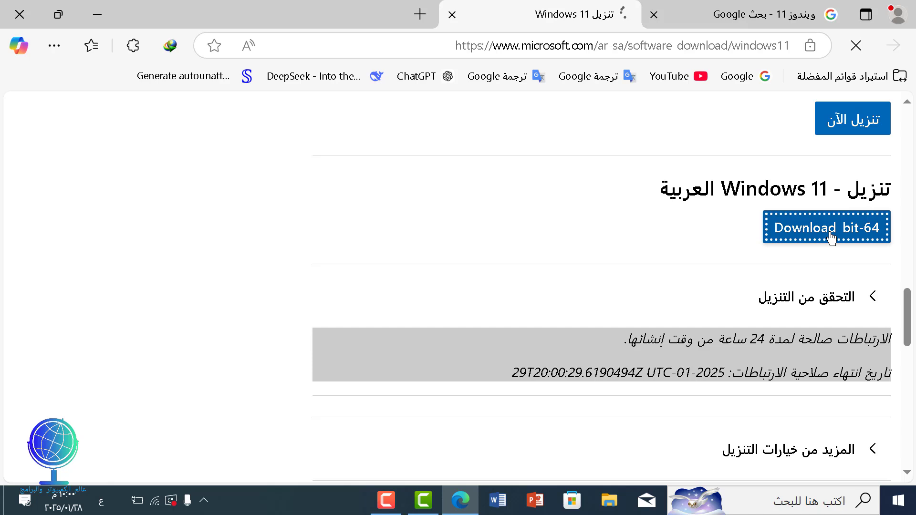
click(20, 14)
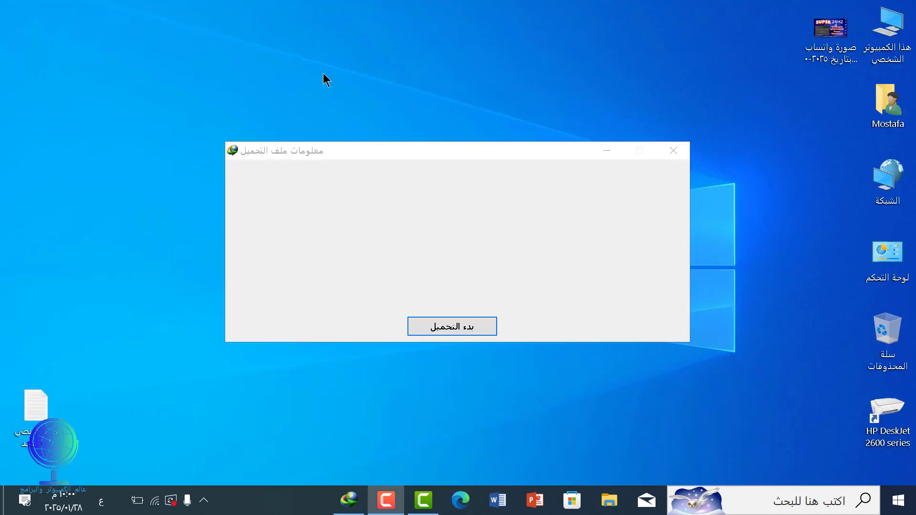
click(487, 333)
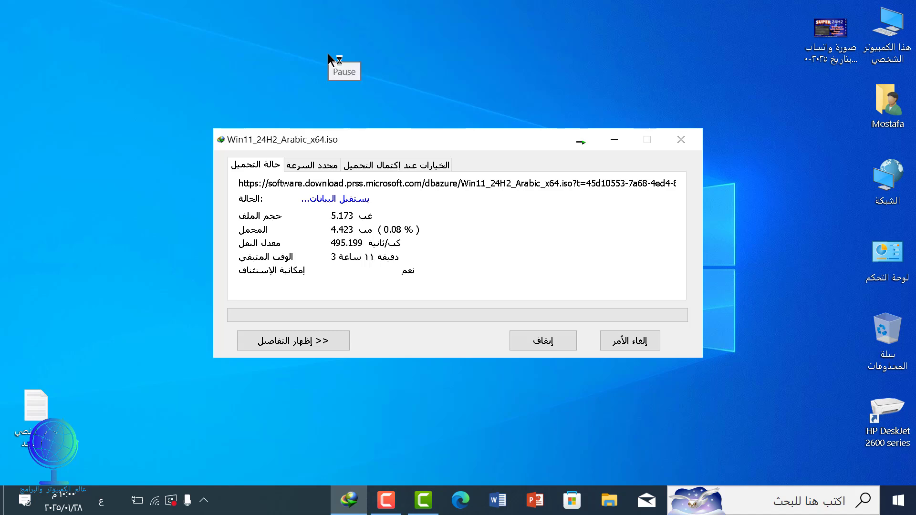
key(Escape)
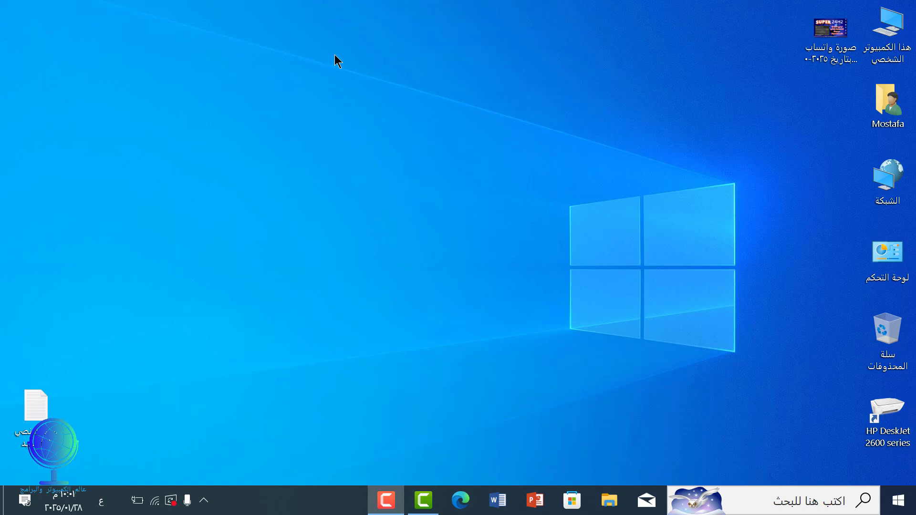
- Copy the WIMUtil GitHub address from the text file on the desktop and close the file
double_click(50, 410)
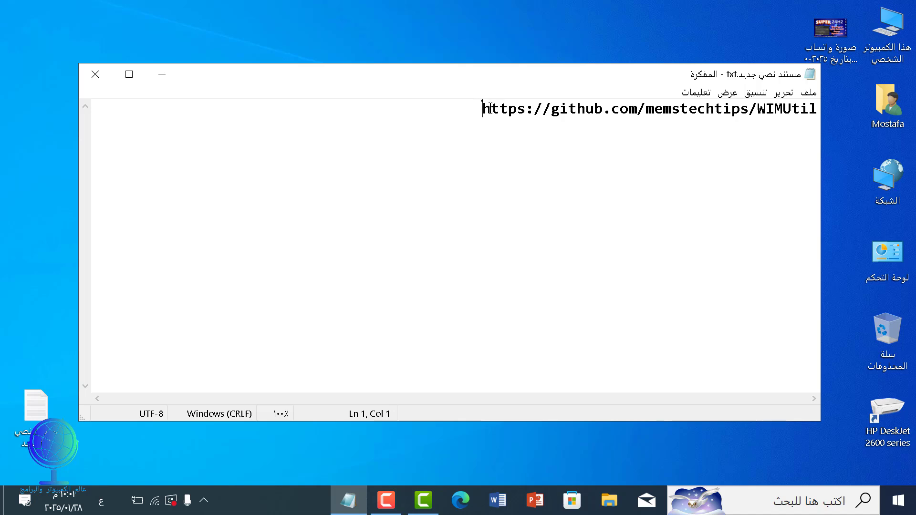
click(484, 104)
drag(484, 104, 846, 105)
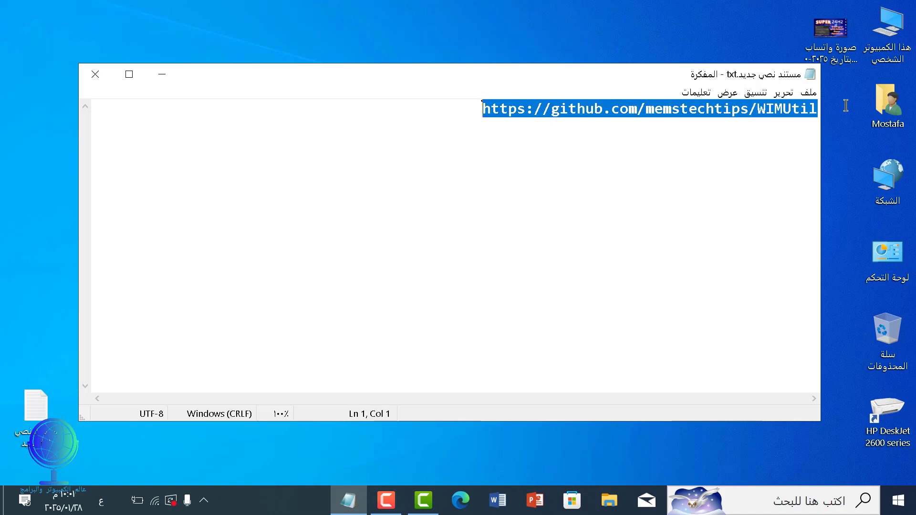
right_click(796, 109)
click(823, 150)
drag(471, 77, 472, 120)
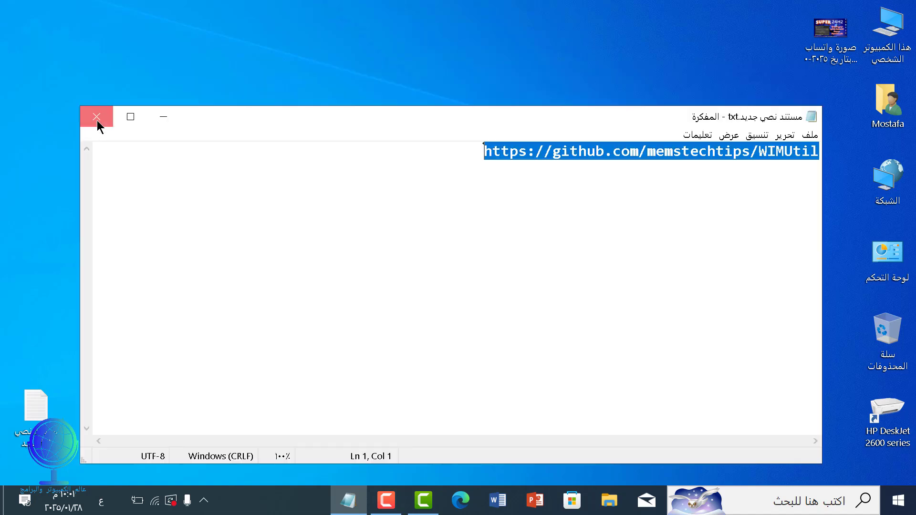
click(97, 122)
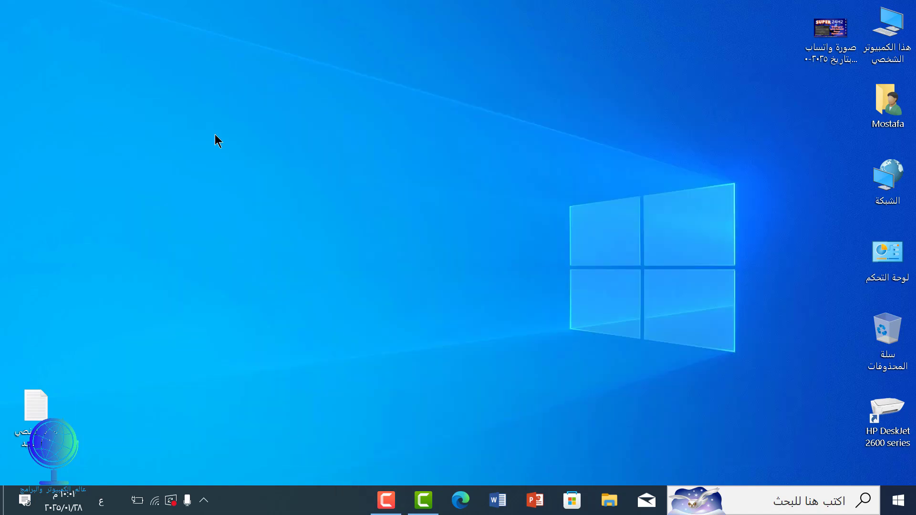
click(463, 502)
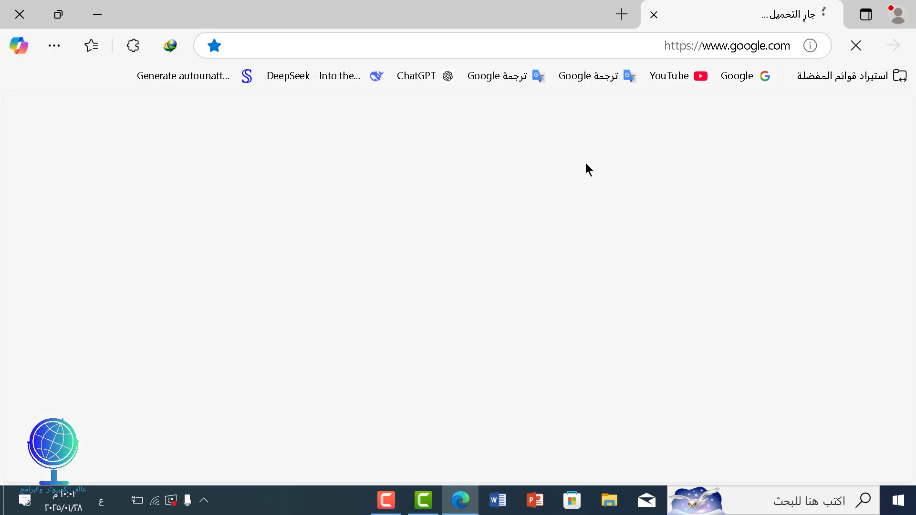
click(625, 48)
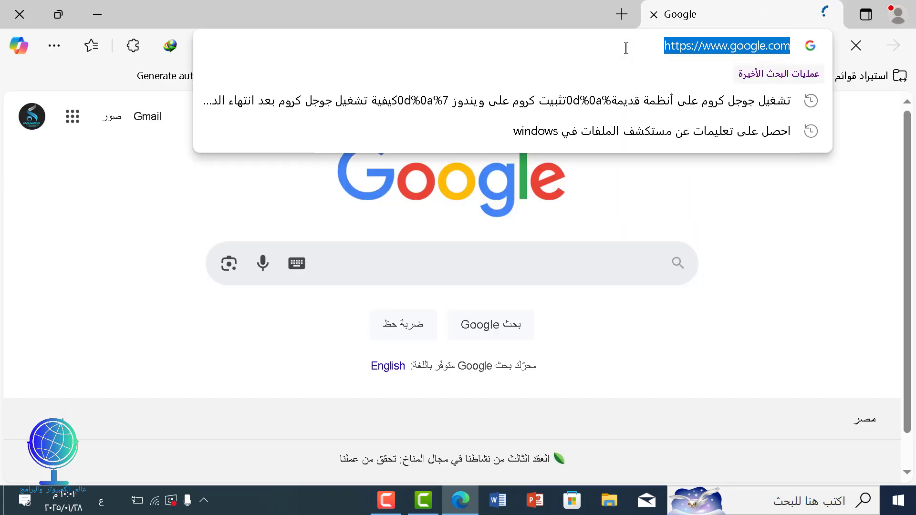
right_click(626, 49)
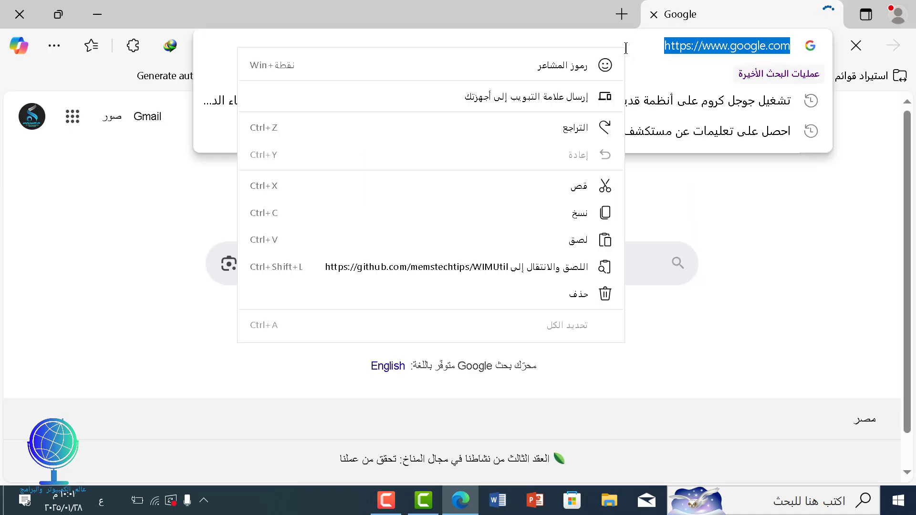
click(594, 235)
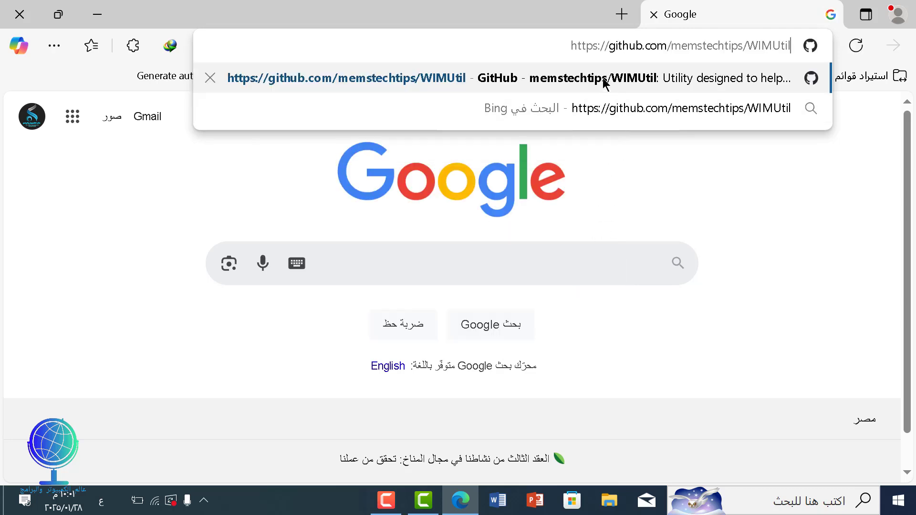
click(604, 82)
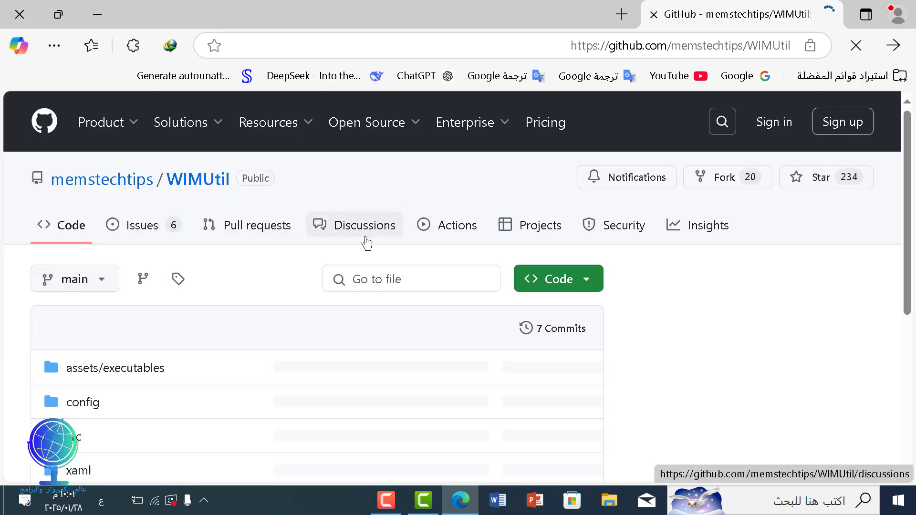
- Copy the PowerShell irm command that launches WIMUtil from the README's "Paste and Run the Command" section and close the browser
scroll(366, 243, down, 15)
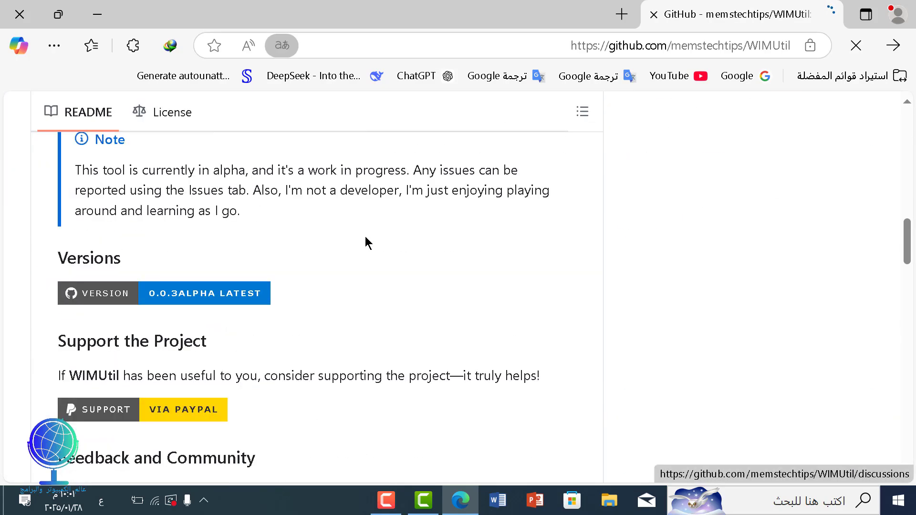
scroll(367, 244, down, 15)
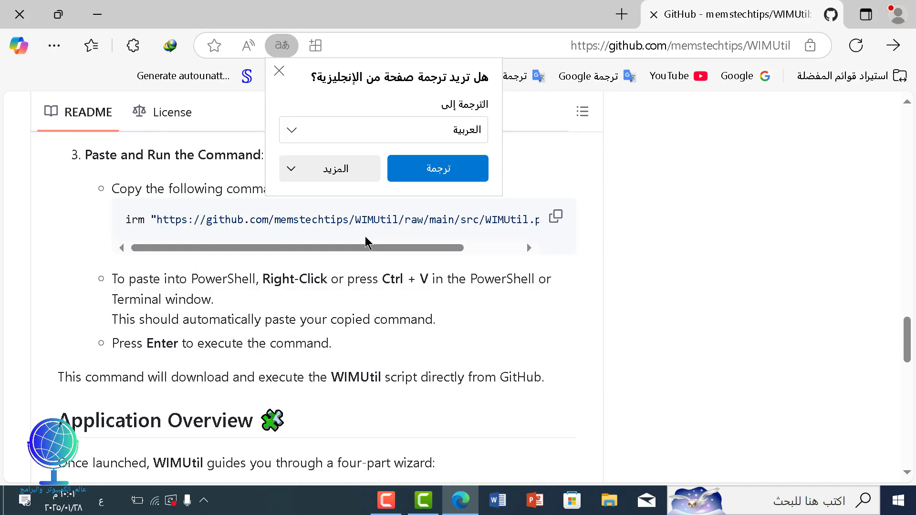
scroll(366, 243, up, 2)
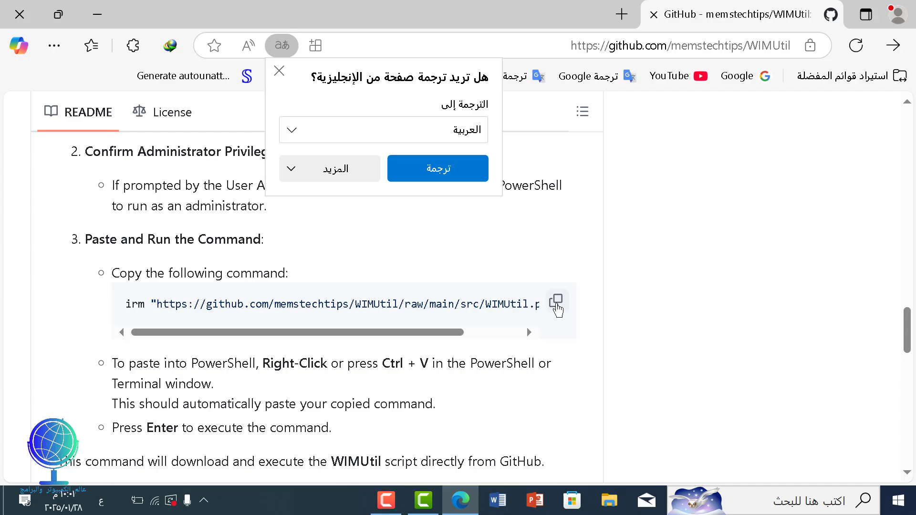
click(557, 305)
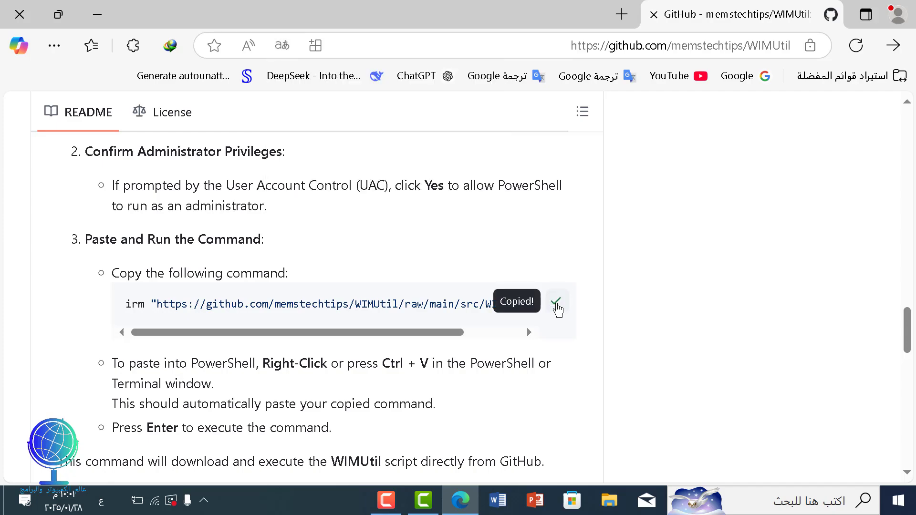
click(18, 14)
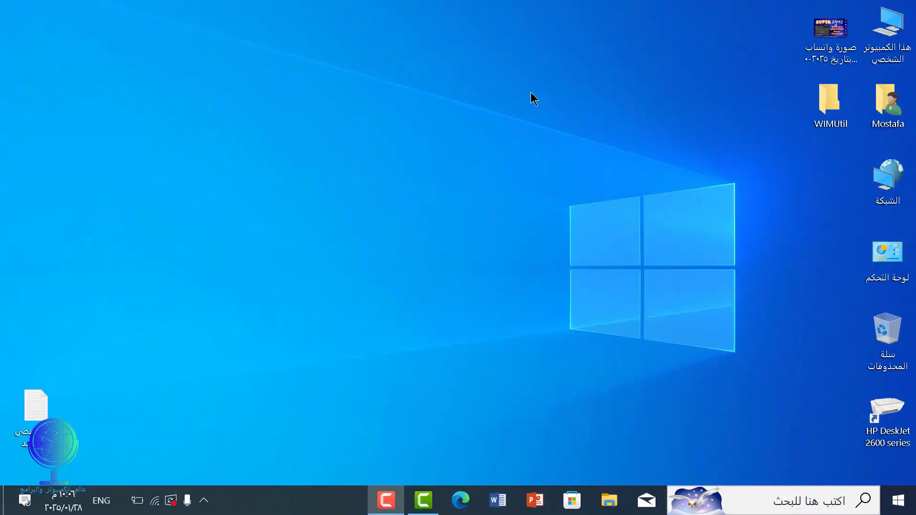
click(768, 500)
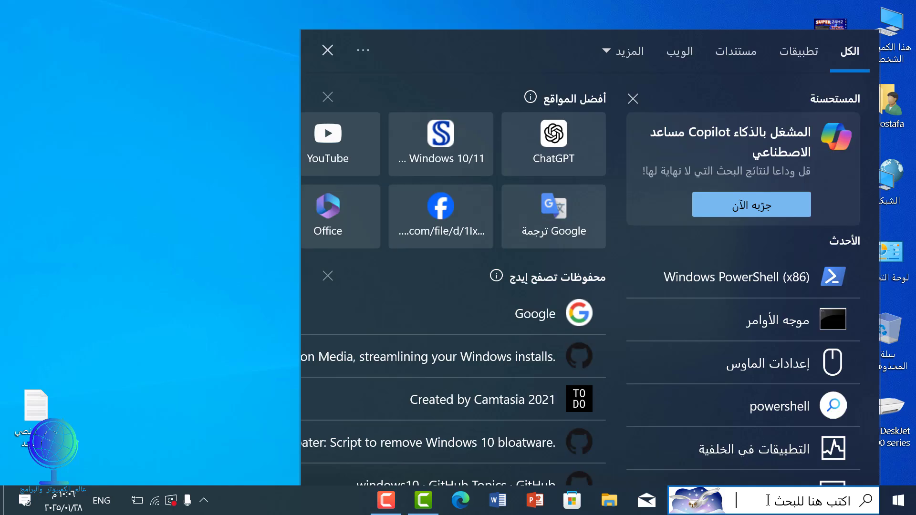
text(power)
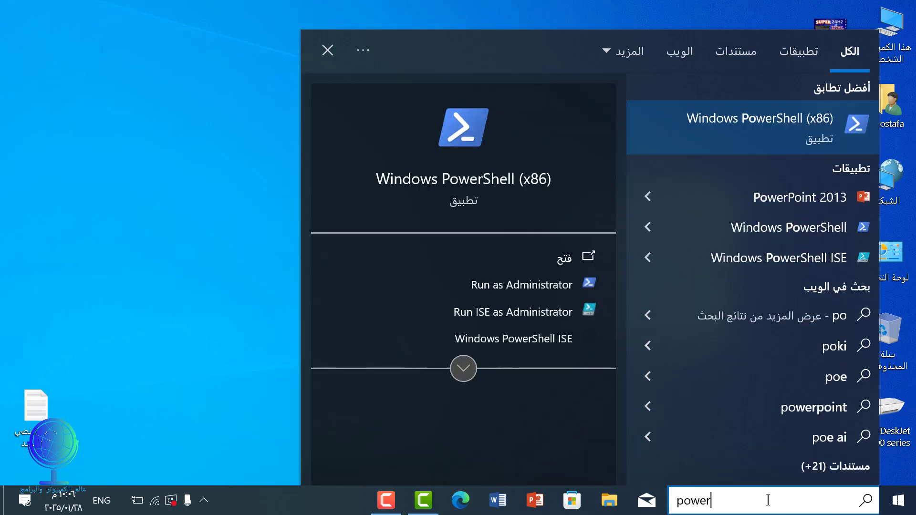
click(561, 289)
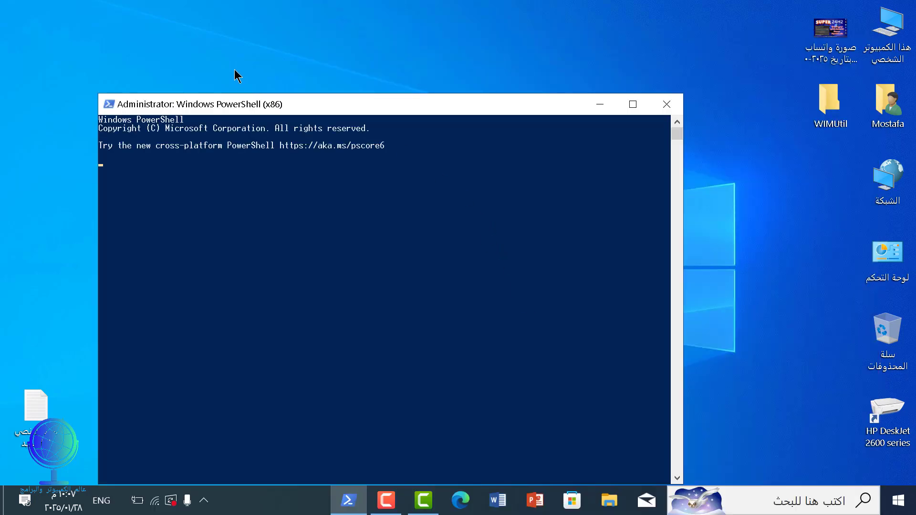
drag(267, 103, 297, 53)
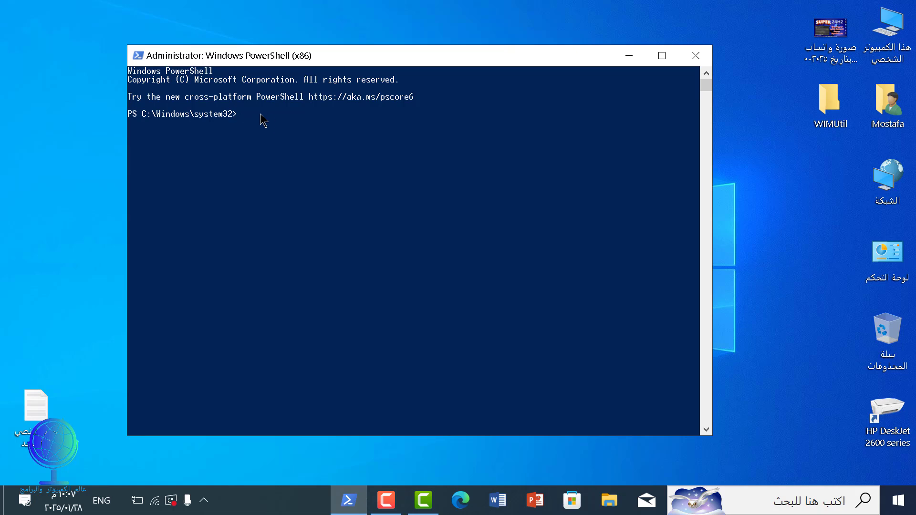
key(ctrl+v)
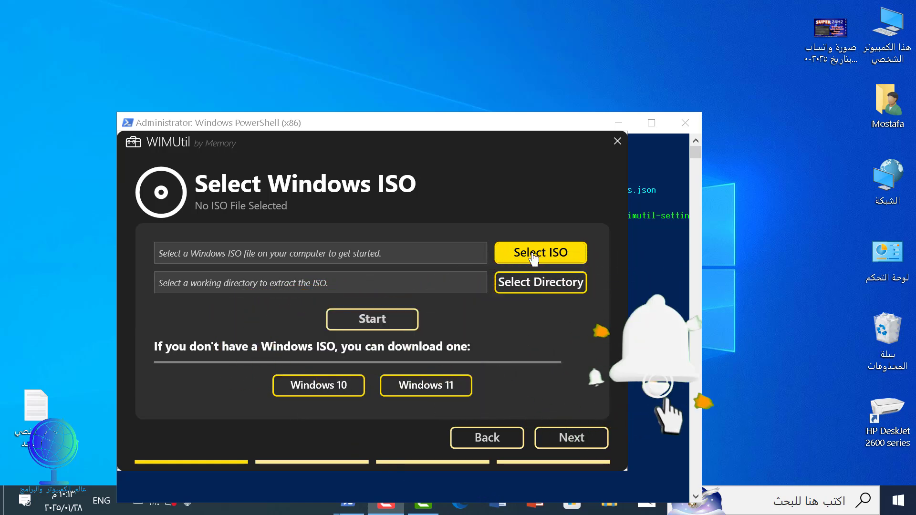
- Select Win11_24H2_Arabic_x64.iso from the Windows discs folder as WIMUtil's source ISO
click(534, 256)
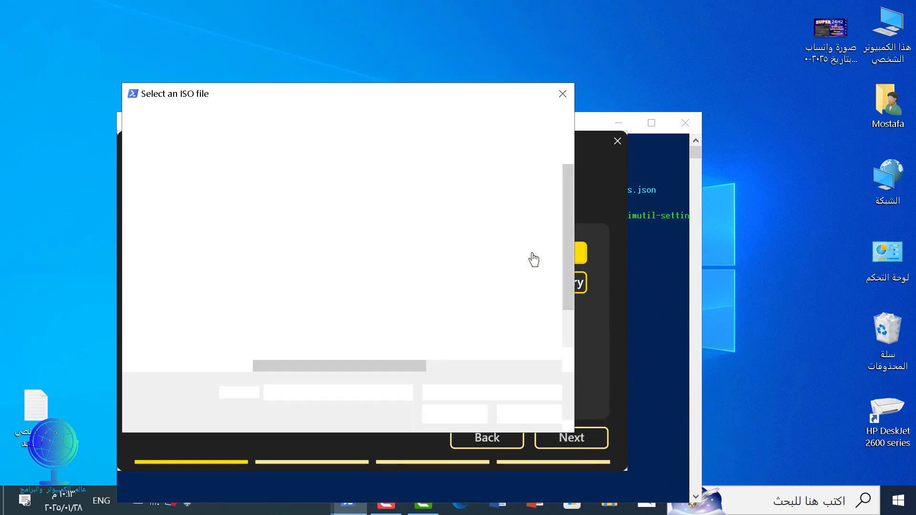
scroll(420, 282, down, 1)
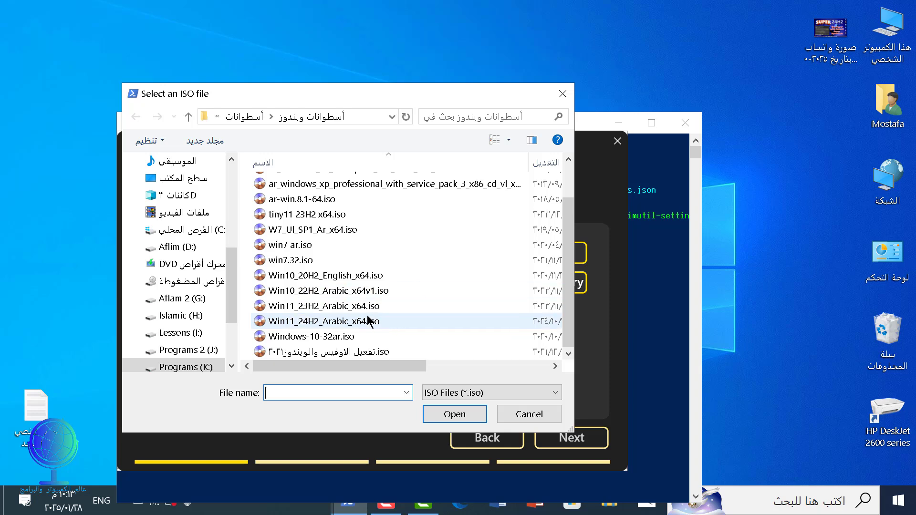
click(353, 327)
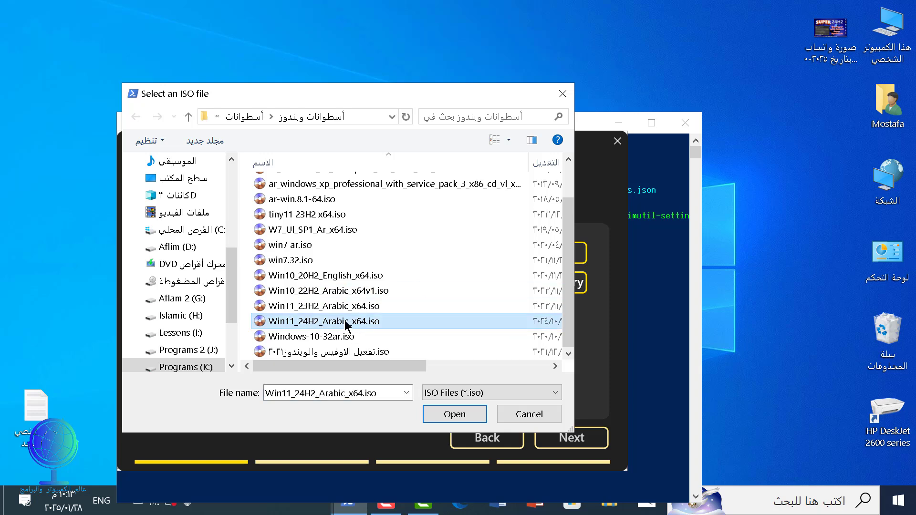
click(438, 414)
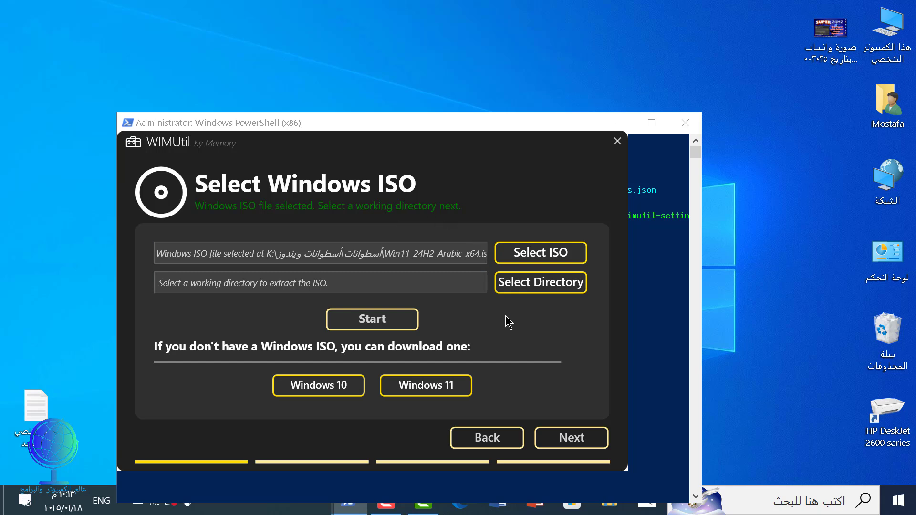
- Set the desktop as the location for the working directory and extract the ISO, closing the WIMUtil folder after checking the extracted files
click(536, 289)
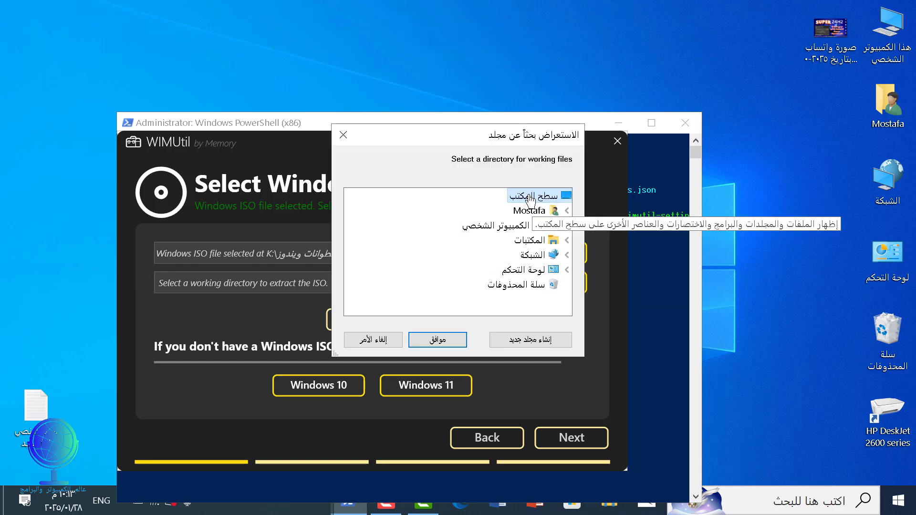
click(433, 341)
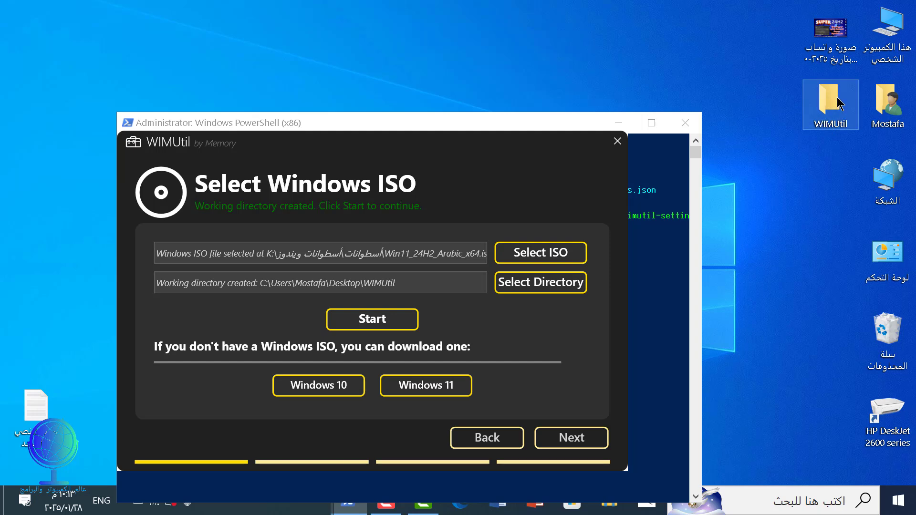
click(372, 328)
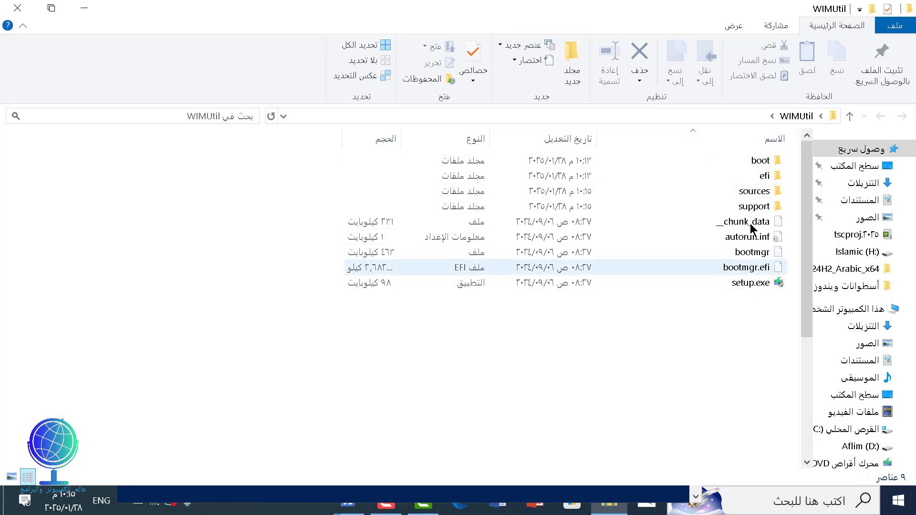
click(11, 10)
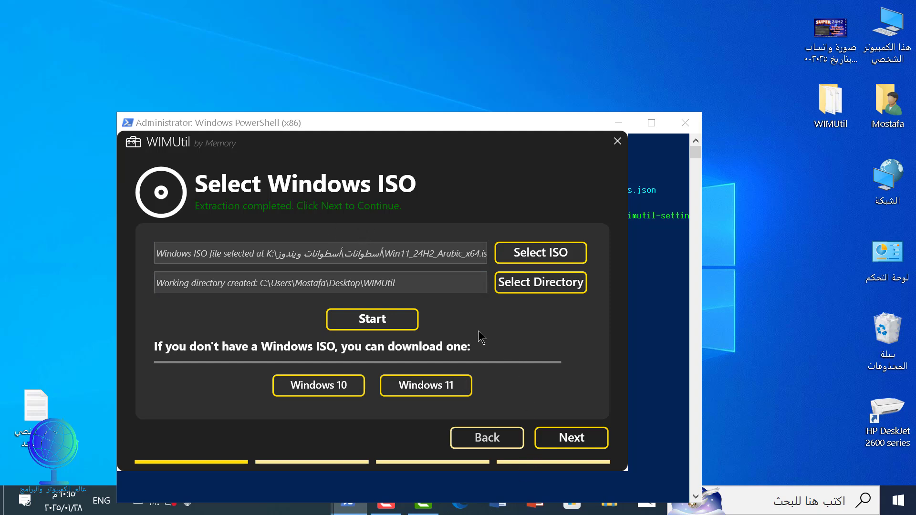
- Add the latest UnattendedWinstall answer file to the installation media and check for autounattend.xml in the desktop WIMUtil folder
click(564, 448)
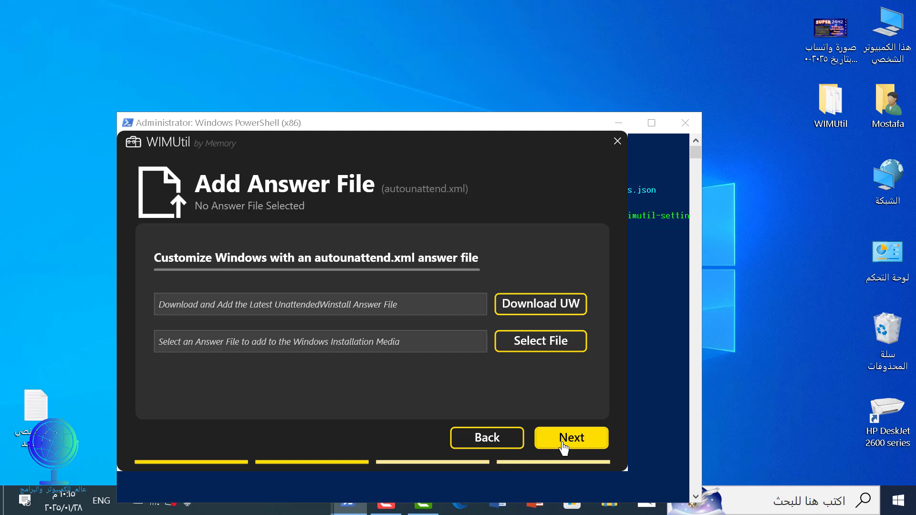
click(532, 313)
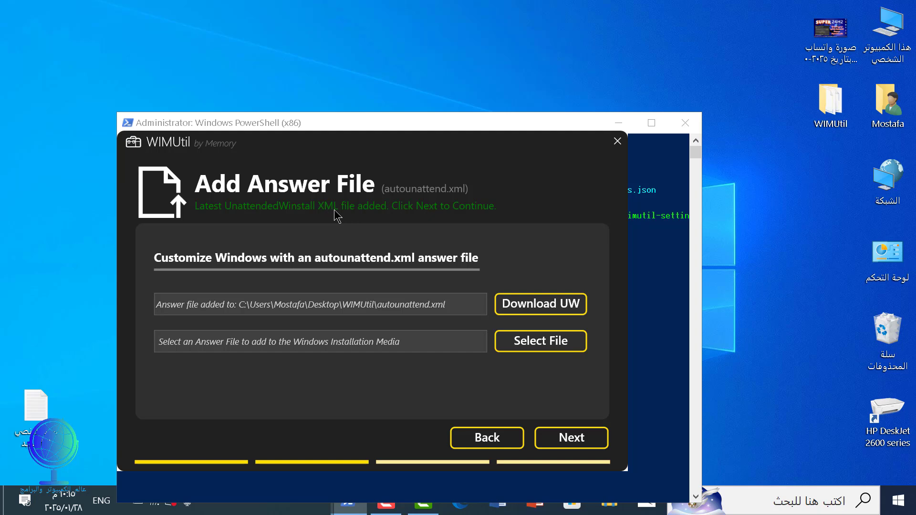
click(830, 113)
double_click(830, 112)
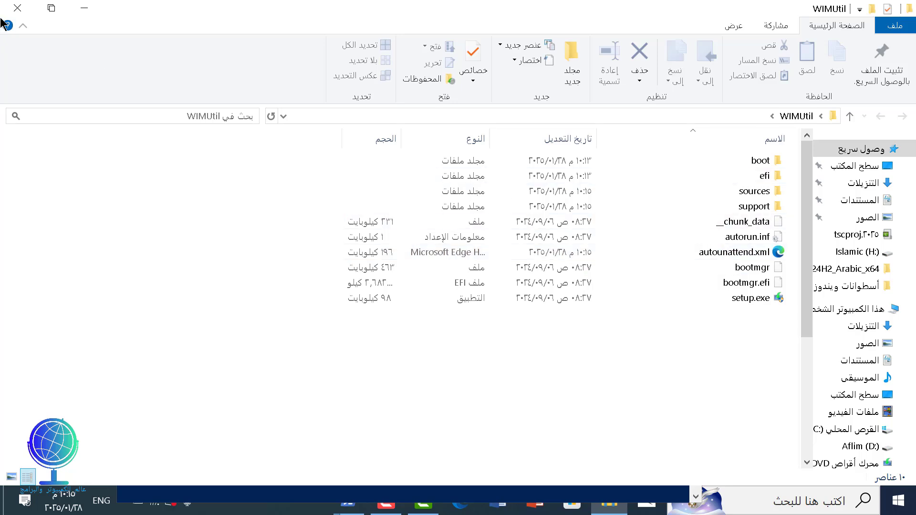
click(15, 9)
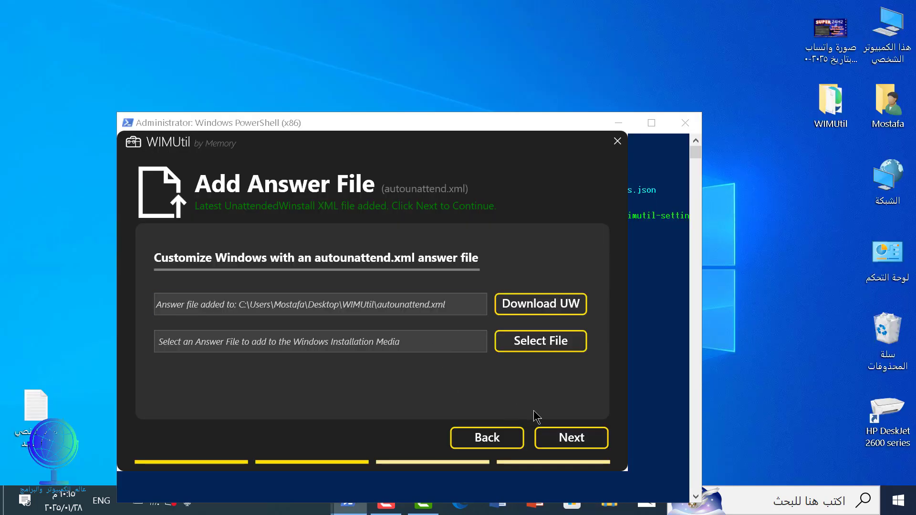
- Proceed past the answer file stage and skip adding drivers to reach the Create New ISO stage
click(565, 444)
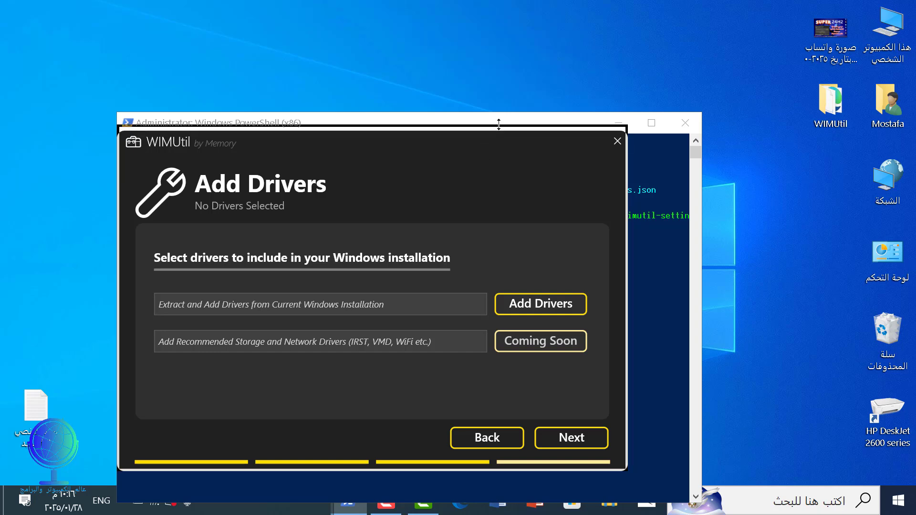
drag(496, 140, 567, 86)
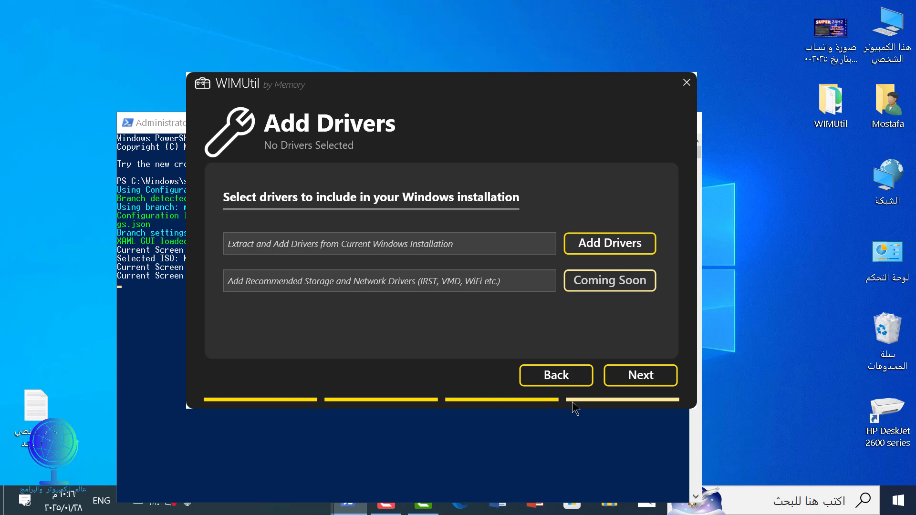
click(637, 380)
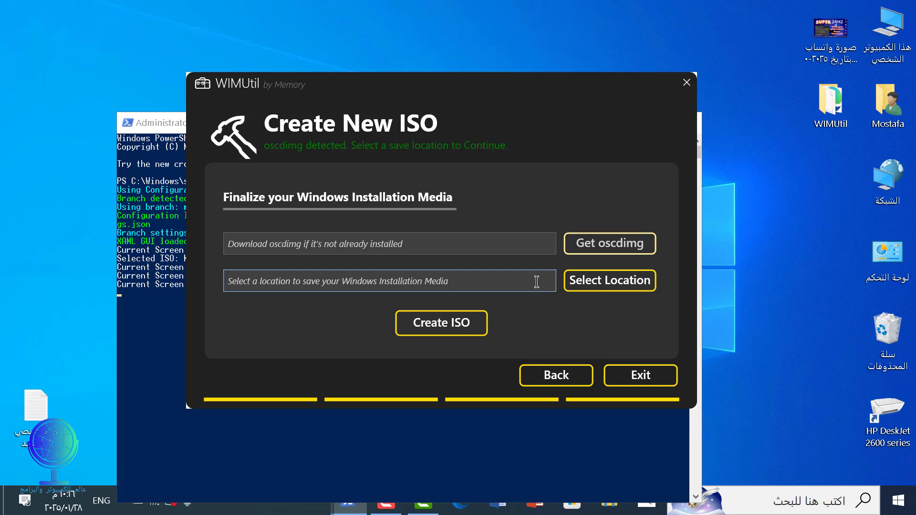
- Set the new ISO's save location to the desktop with the name "win11 مخفف" and create the ISO
click(586, 286)
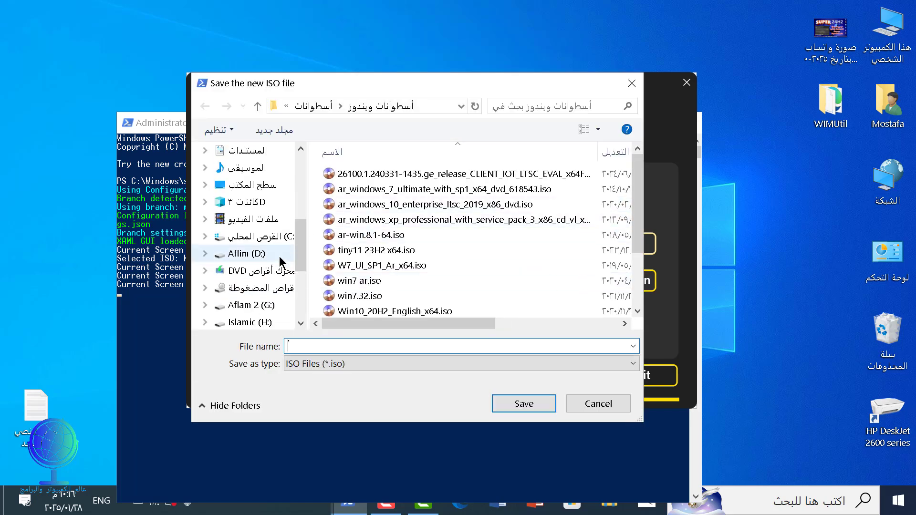
click(276, 263)
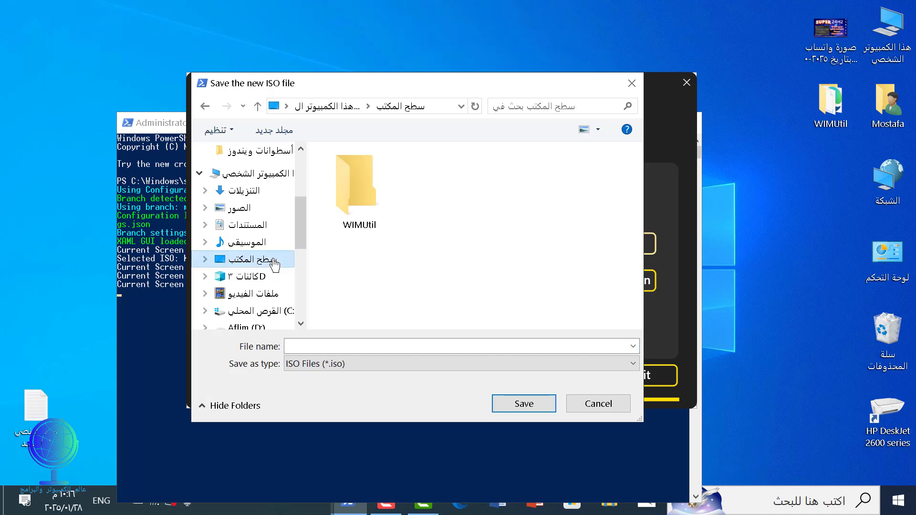
click(377, 347)
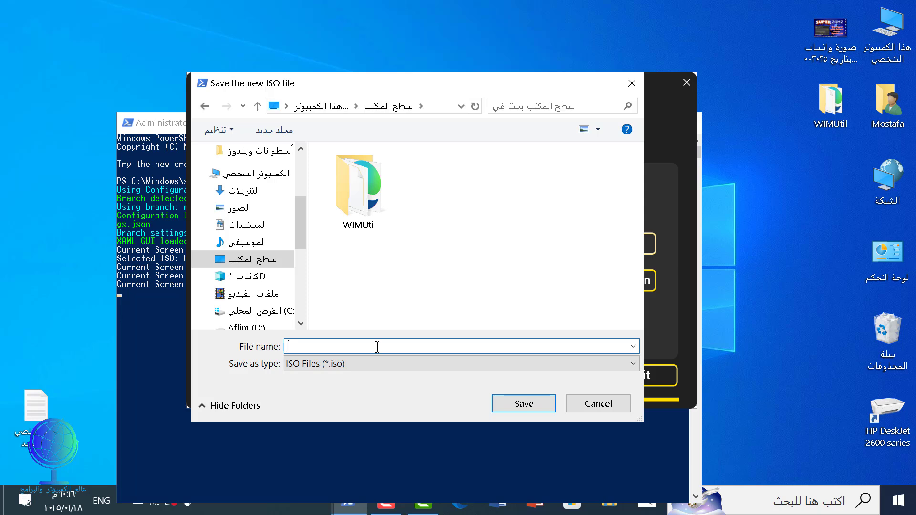
text(W)
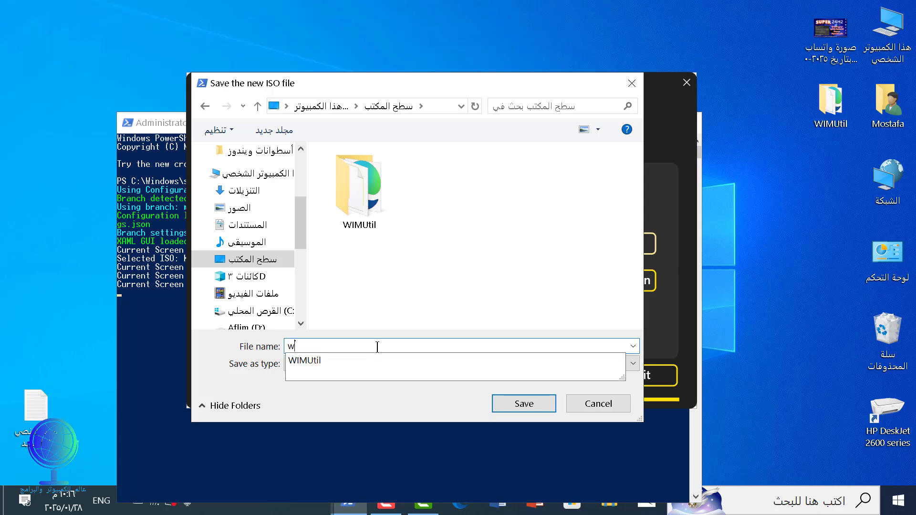
text(in)
key(BackSpace)
key(BackSpace)
key(BackSpace)
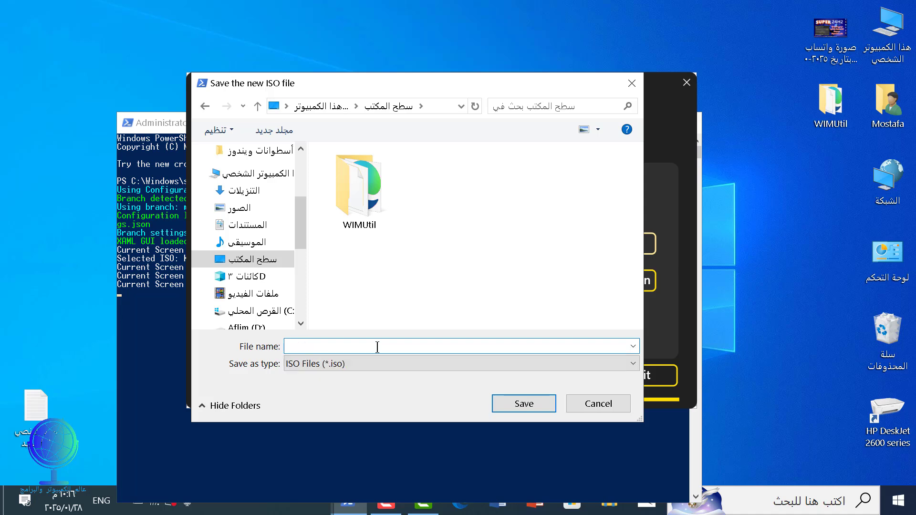
text(win11)
key(super+space)
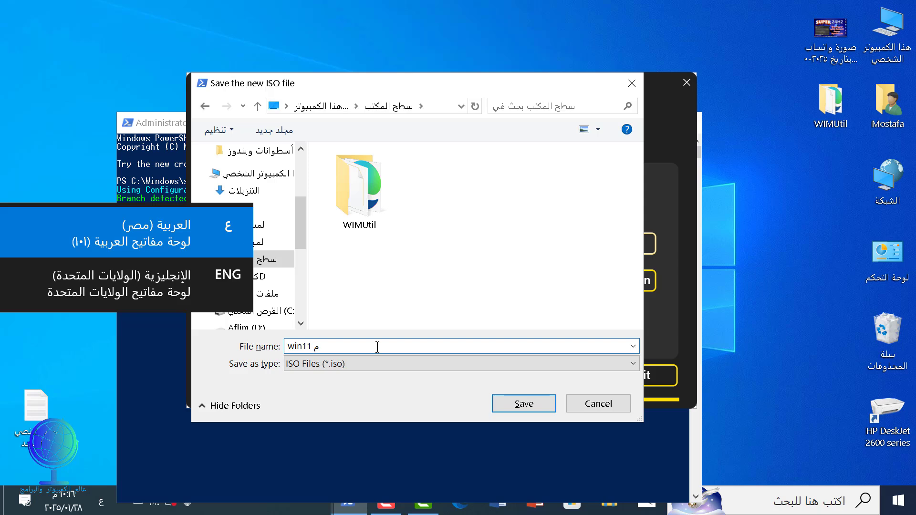
text(مخفف)
click(508, 408)
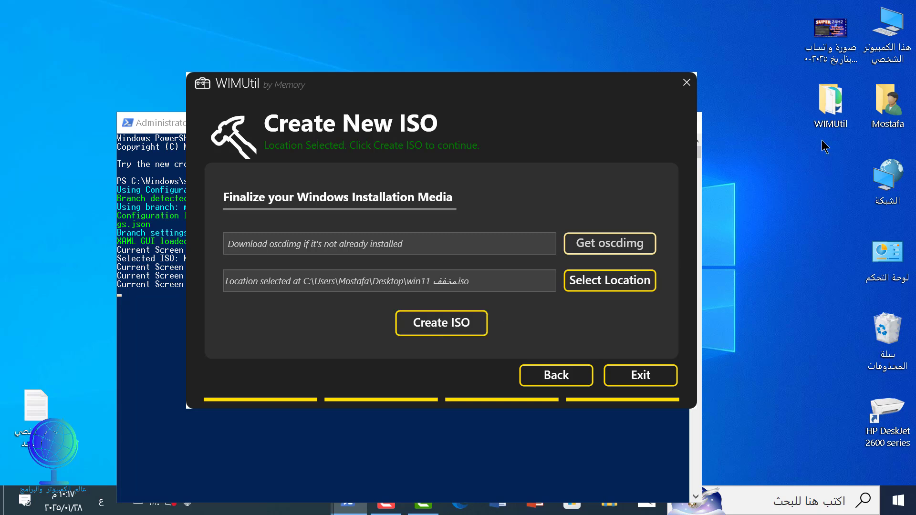
click(470, 329)
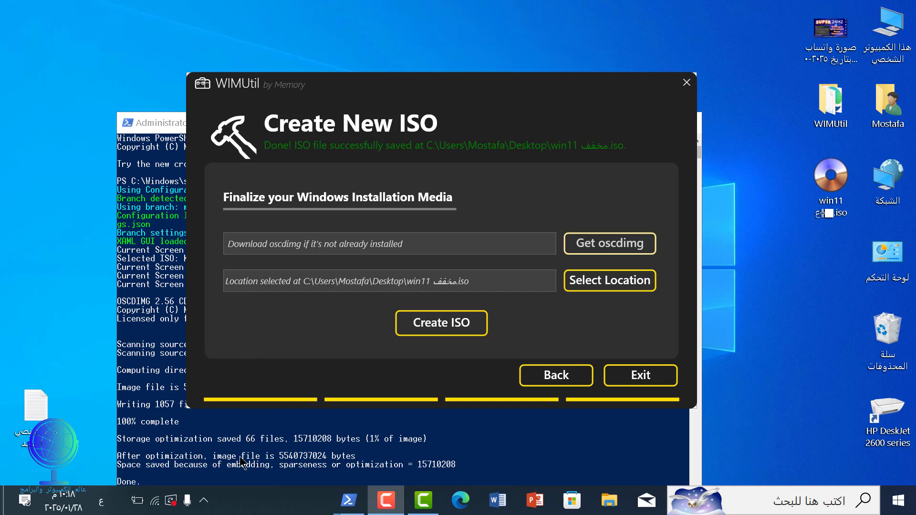
- Exit WIMUtil with cleanup of the working directory and close the PowerShell window
scroll(168, 413, up, 1)
click(639, 377)
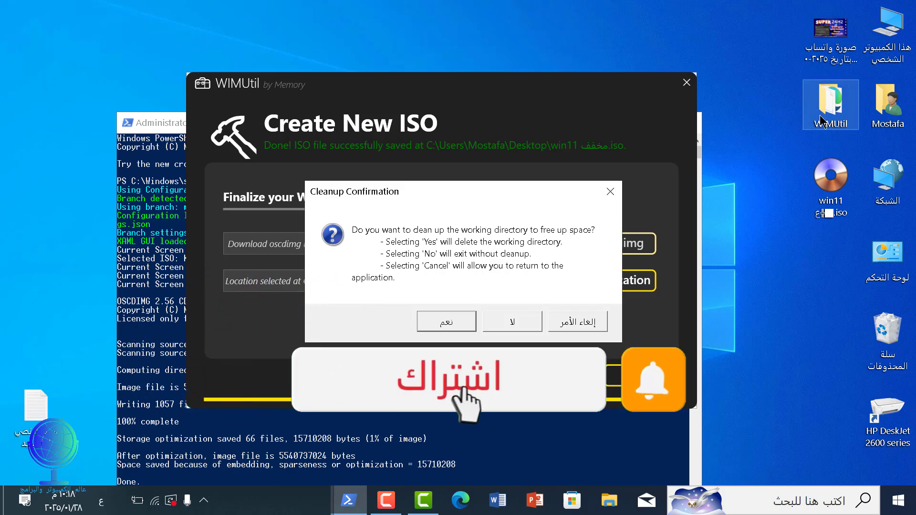
key(Escape)
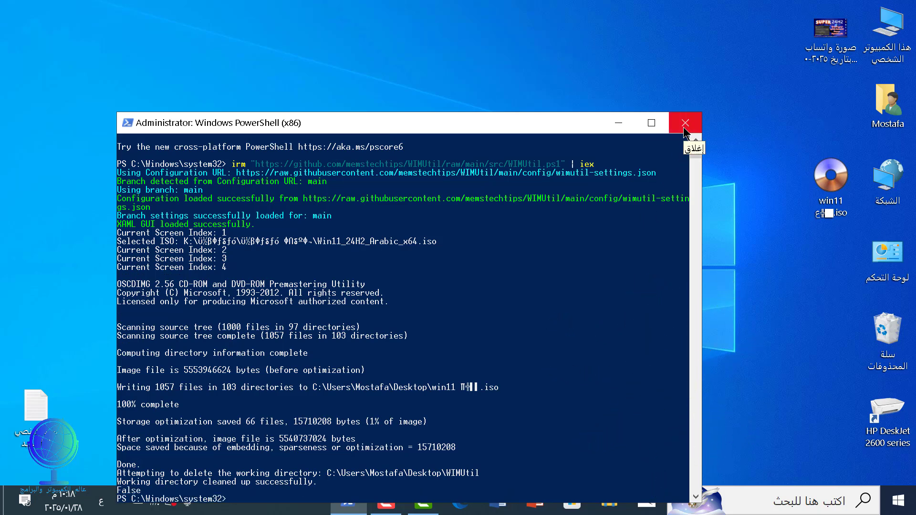
click(684, 126)
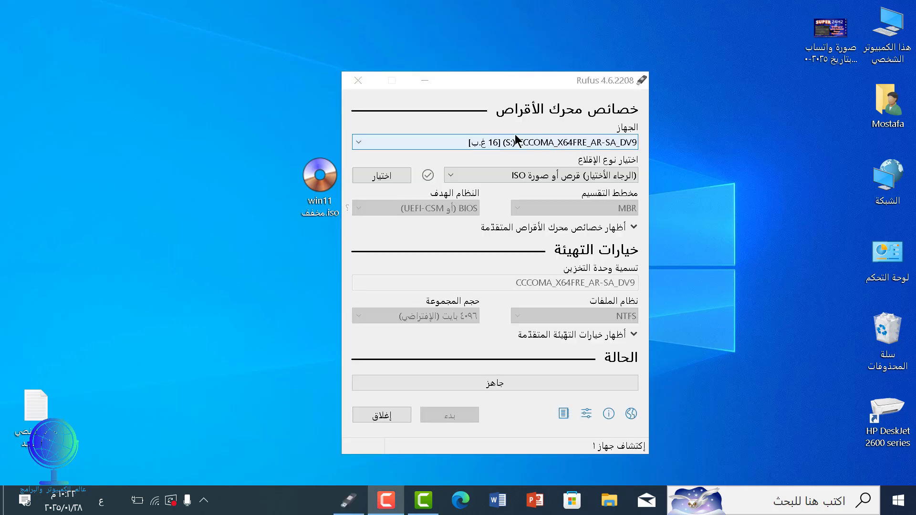
- In Rufus, load "win11 مخفف.iso" from the desktop as the boot image for the 16 GB USB drive
click(399, 181)
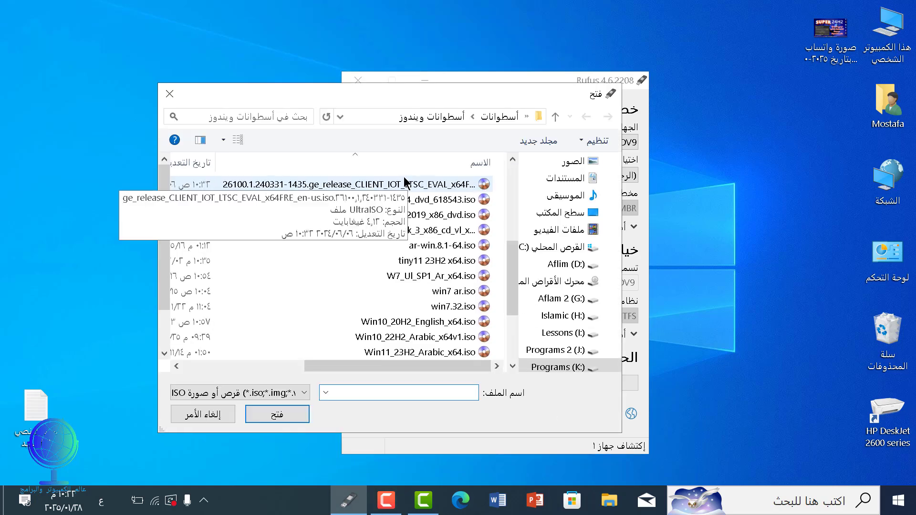
click(549, 212)
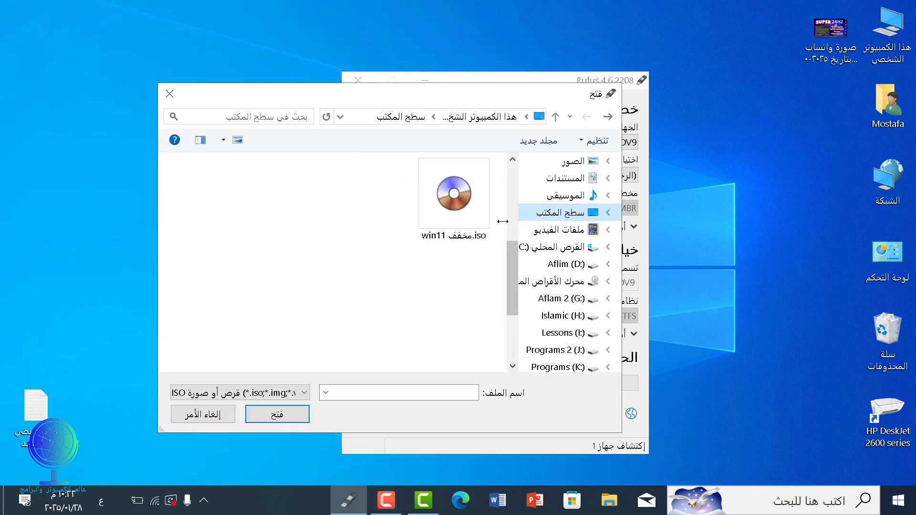
click(461, 213)
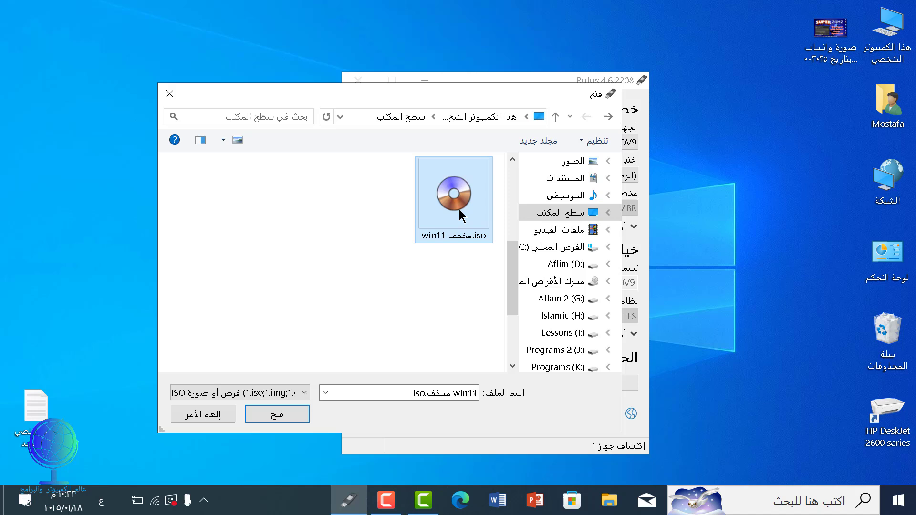
click(296, 416)
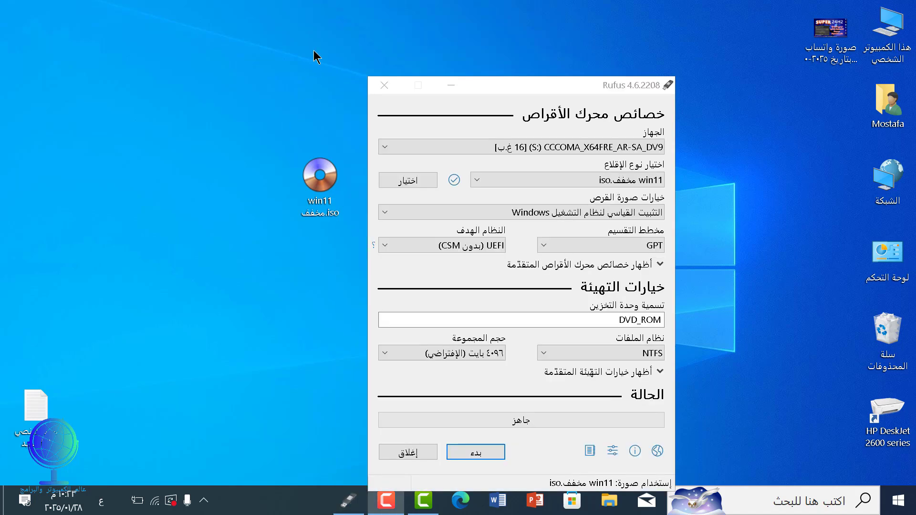
- Check the size of "win11 مخفف.iso" in its file properties and close them
right_click(328, 180)
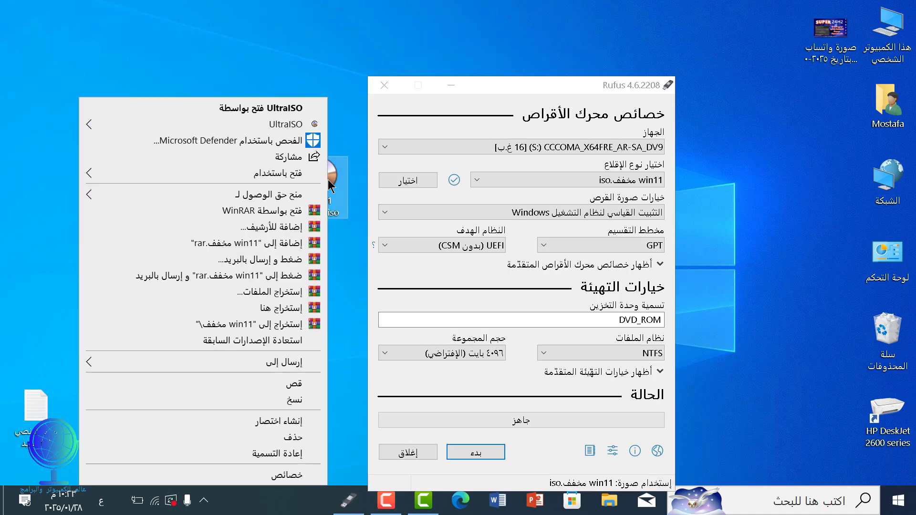
click(298, 476)
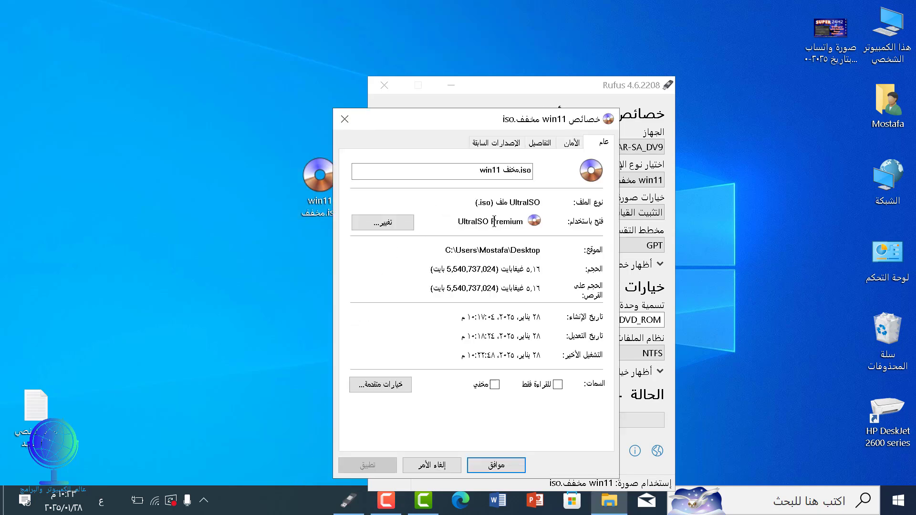
drag(525, 269, 540, 271)
click(344, 119)
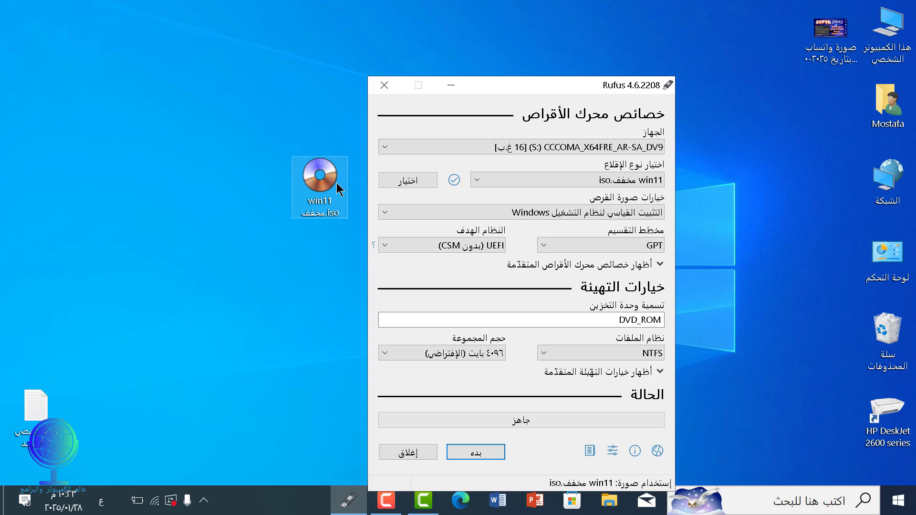
- Write the ISO to the USB drive with the data collection and BitLocker customizations unchecked, accepting erasure of all data on the drive
click(491, 458)
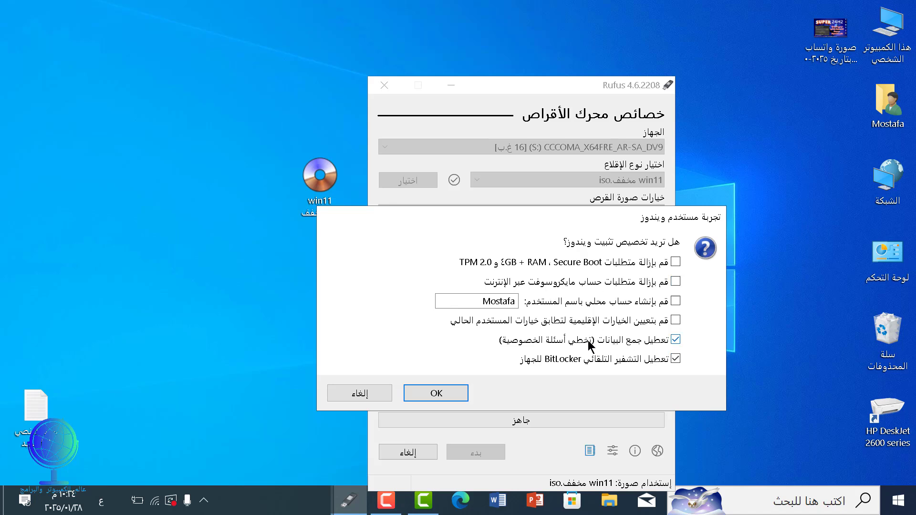
click(635, 358)
click(657, 341)
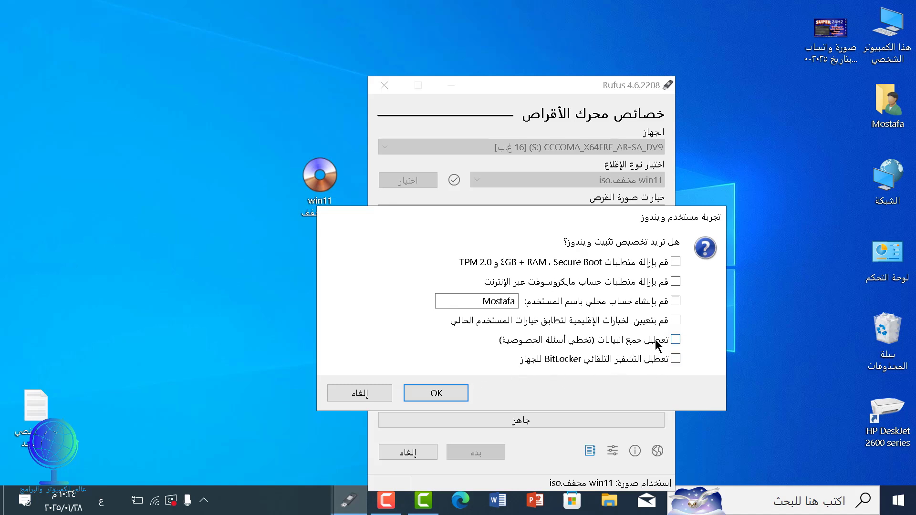
click(465, 395)
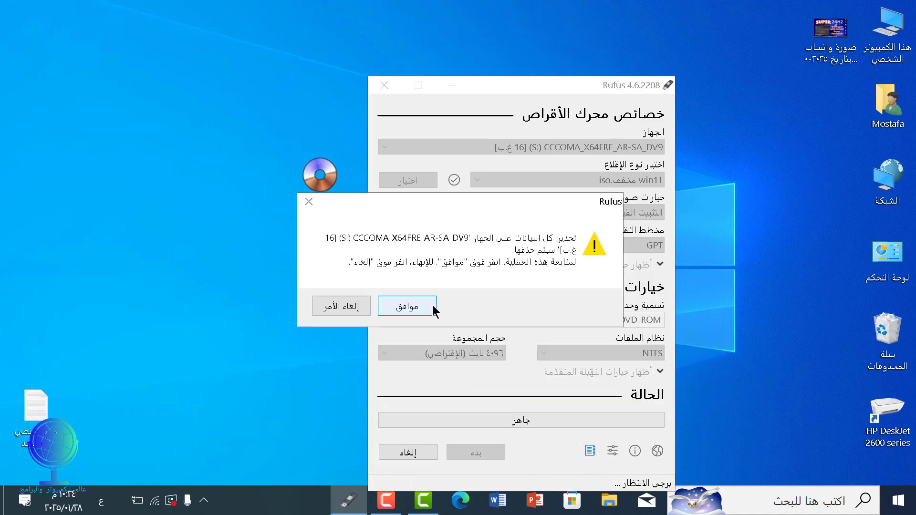
click(433, 307)
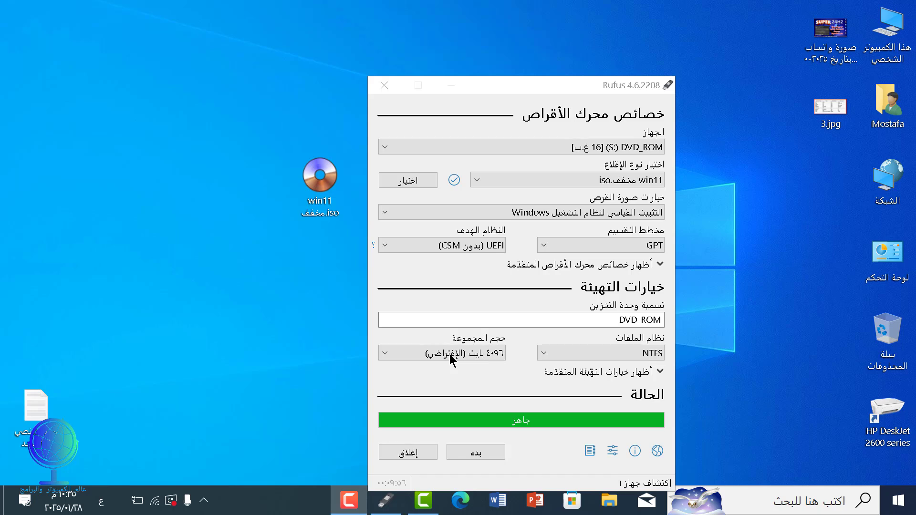
- Close Rufus and open the image "3.jpg" from the desktop
click(422, 457)
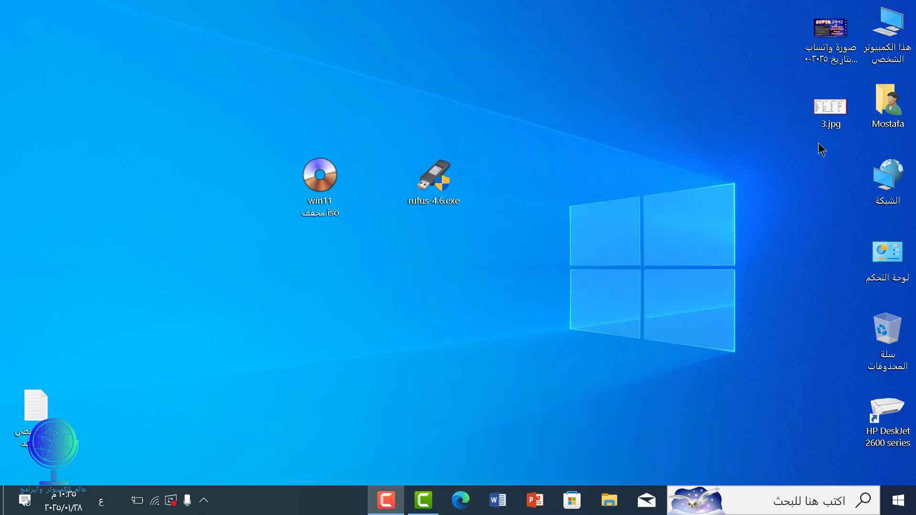
double_click(829, 121)
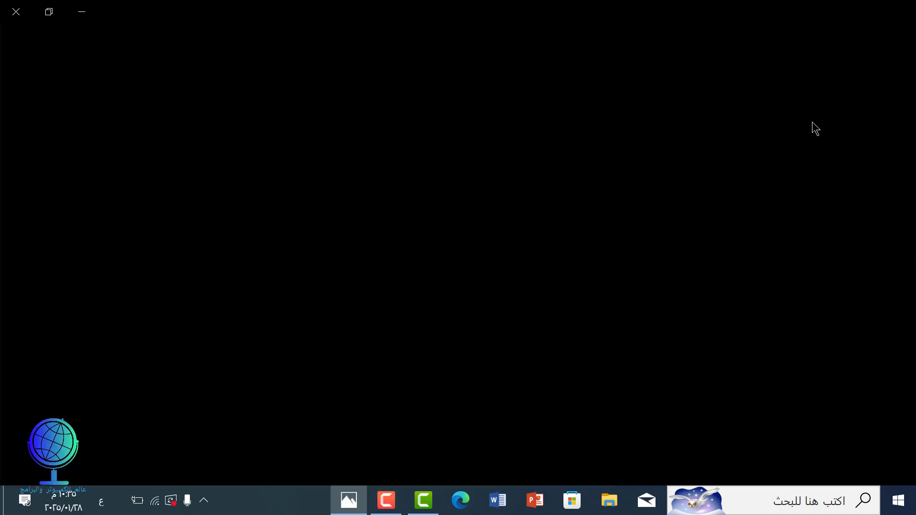